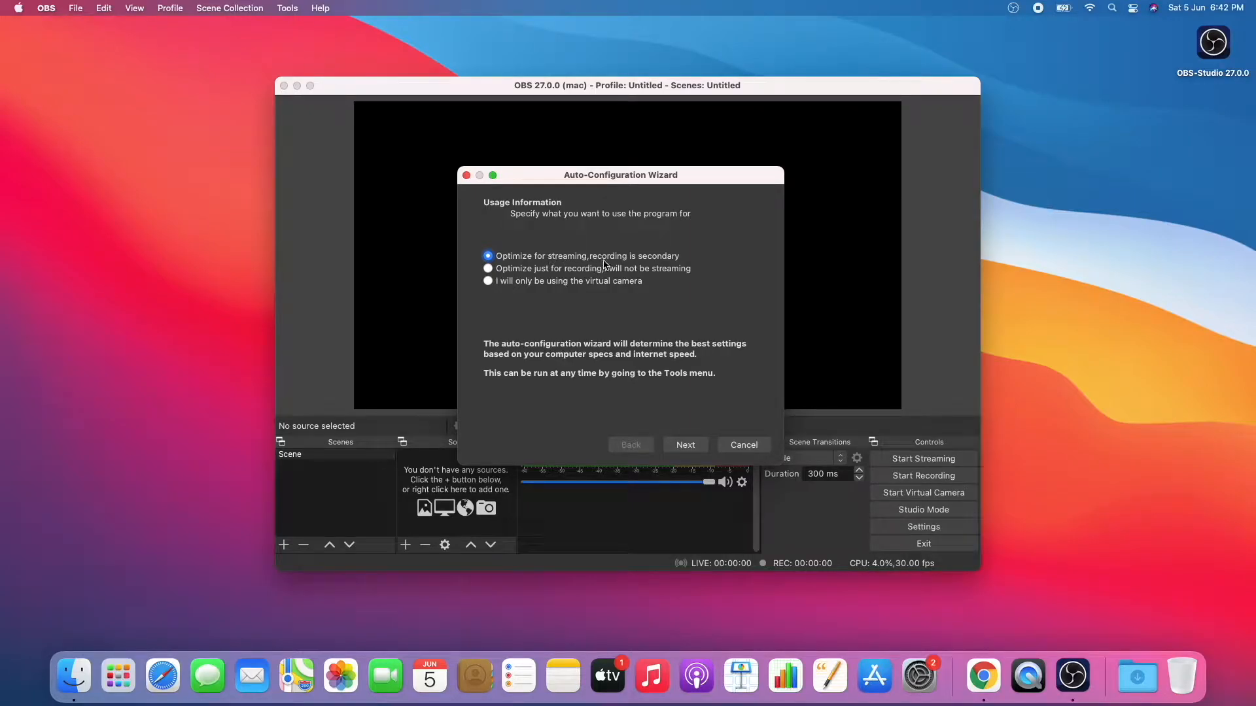
# - Run the auto-configuration wizard just for recording, with the current 1920x1080 canvas and 60 FPS preferred, and apply its settings
pyautogui.click(691, 449)
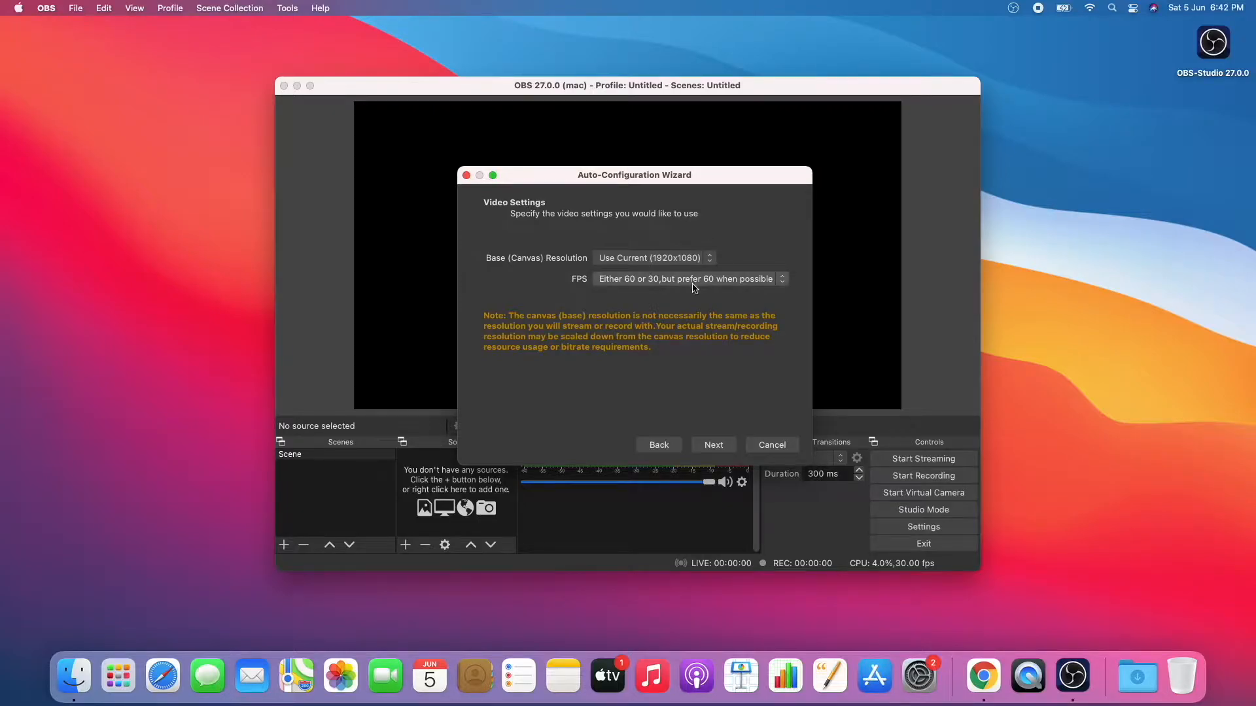
pyautogui.click(712, 444)
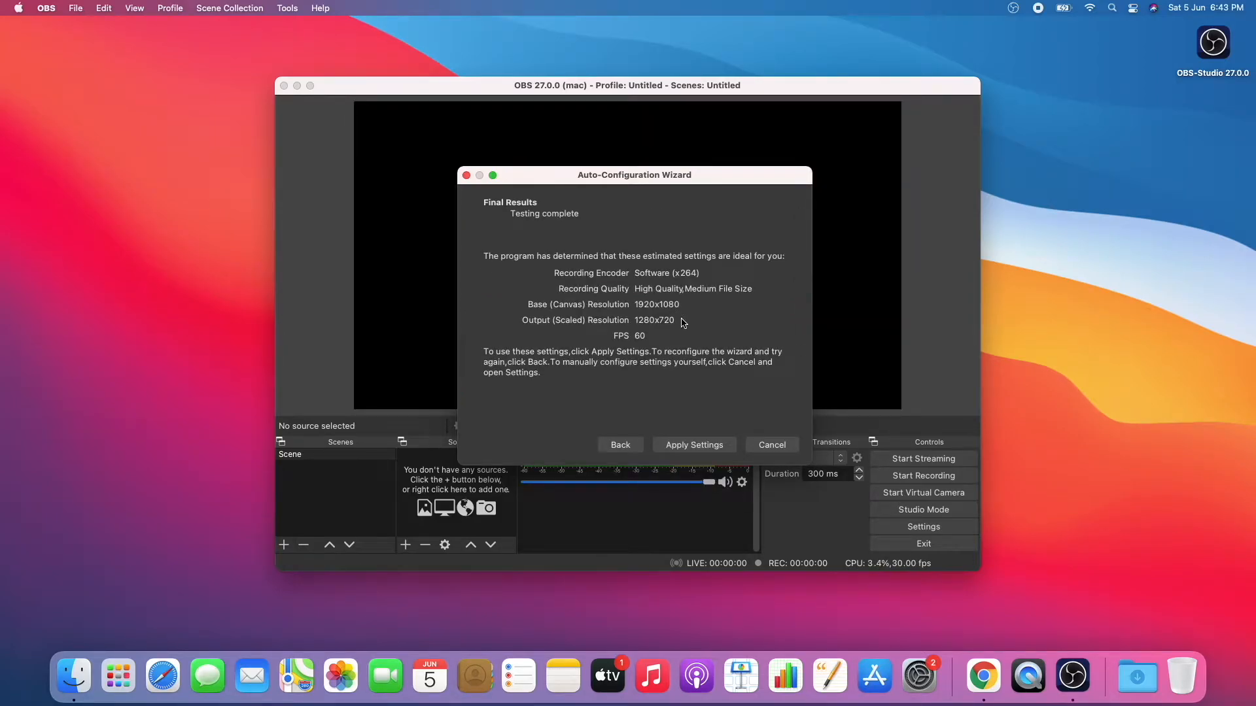
pyautogui.click(694, 445)
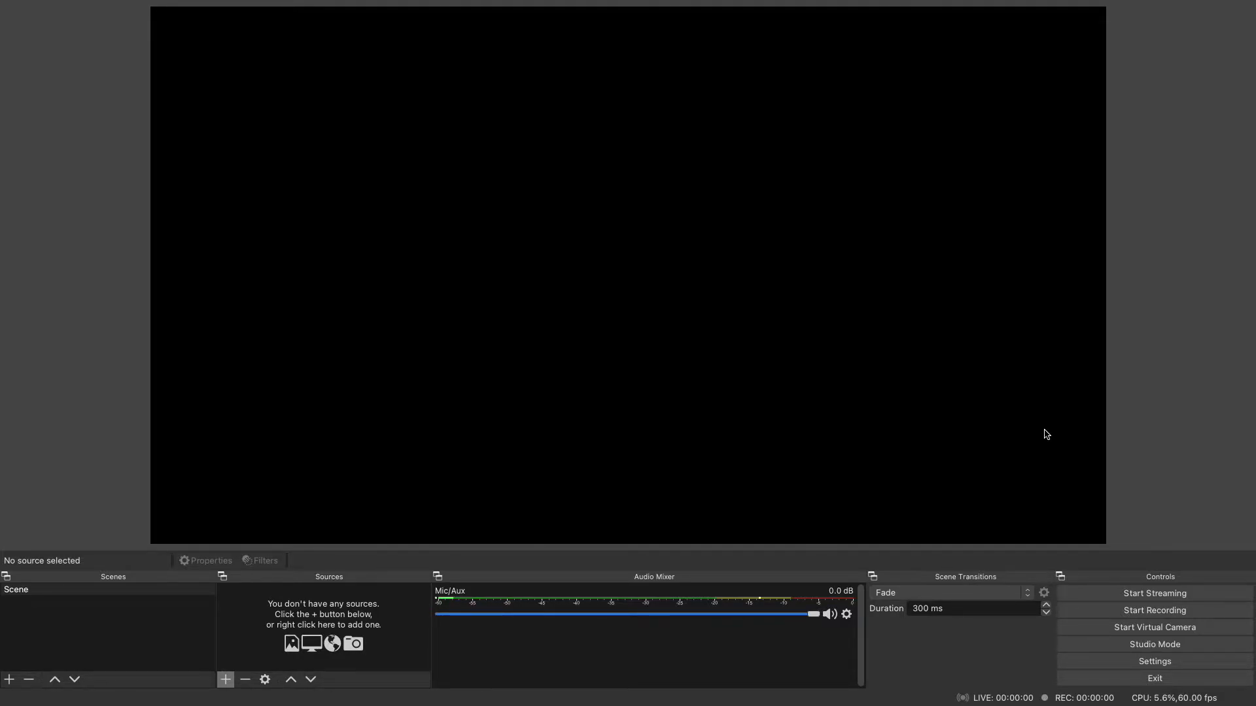
# - In the stream settings, choose YouTube - RTMPS as the streaming service
pyautogui.click(65, 595)
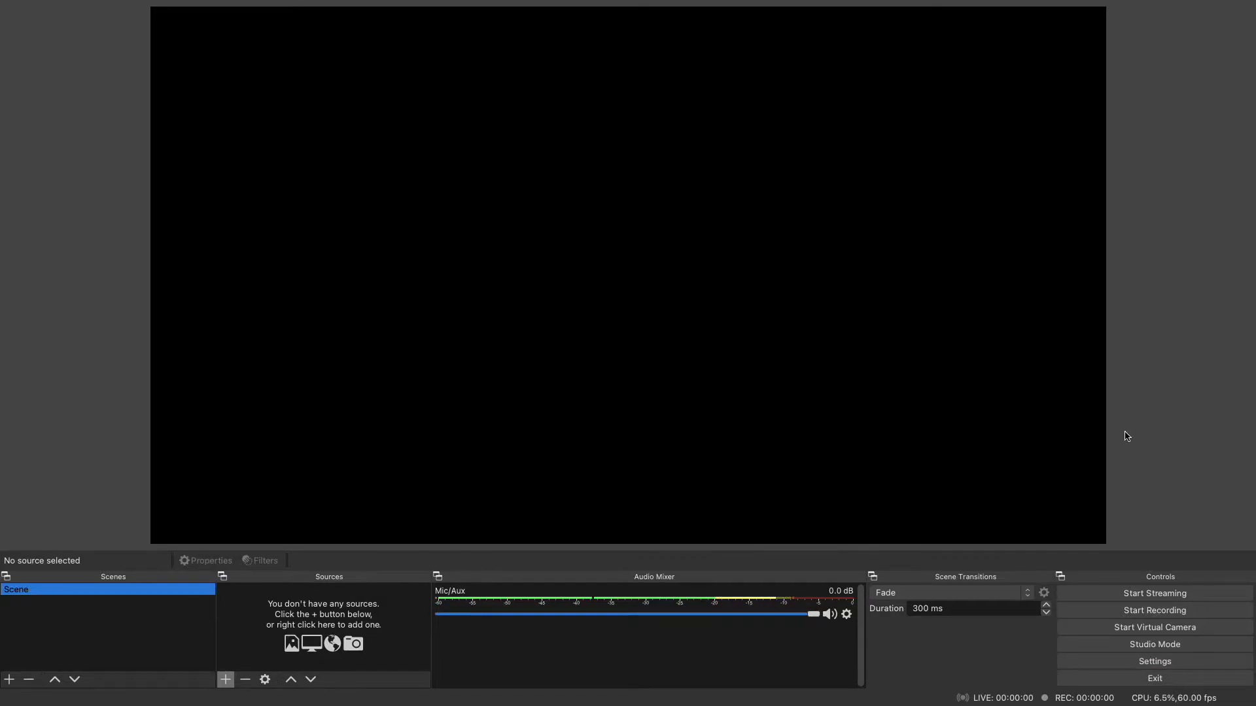
pyautogui.click(1193, 662)
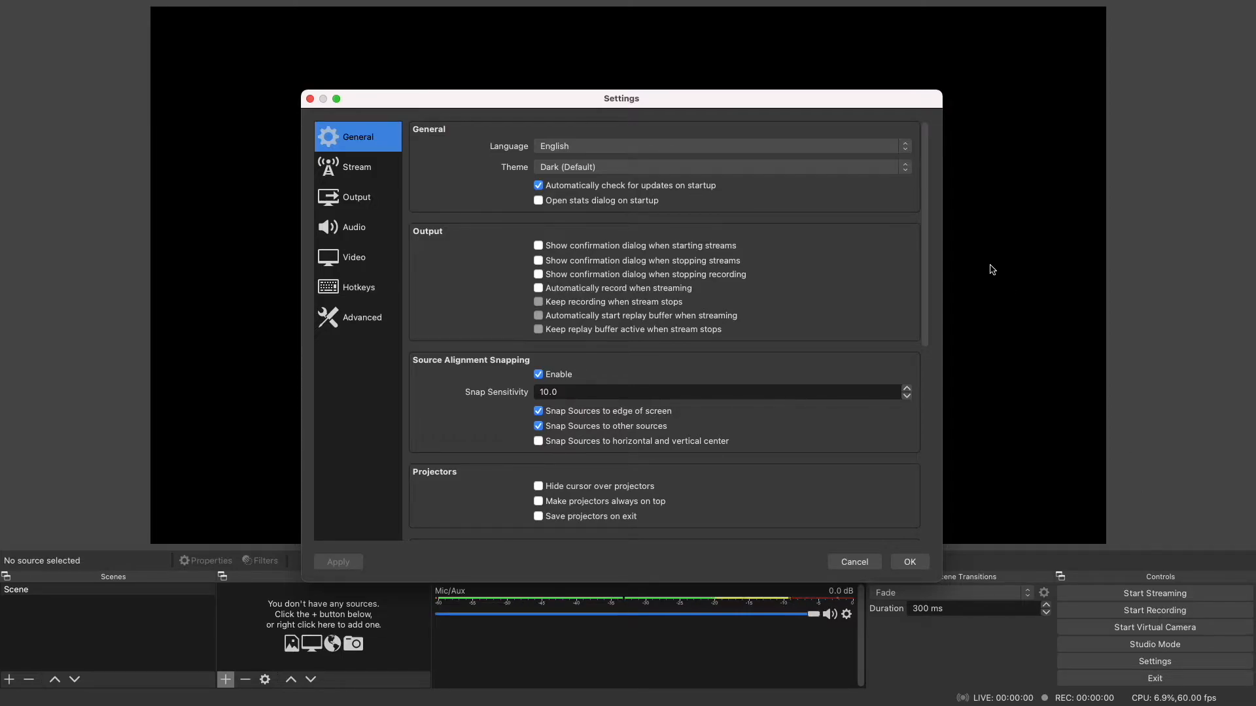
pyautogui.click(359, 172)
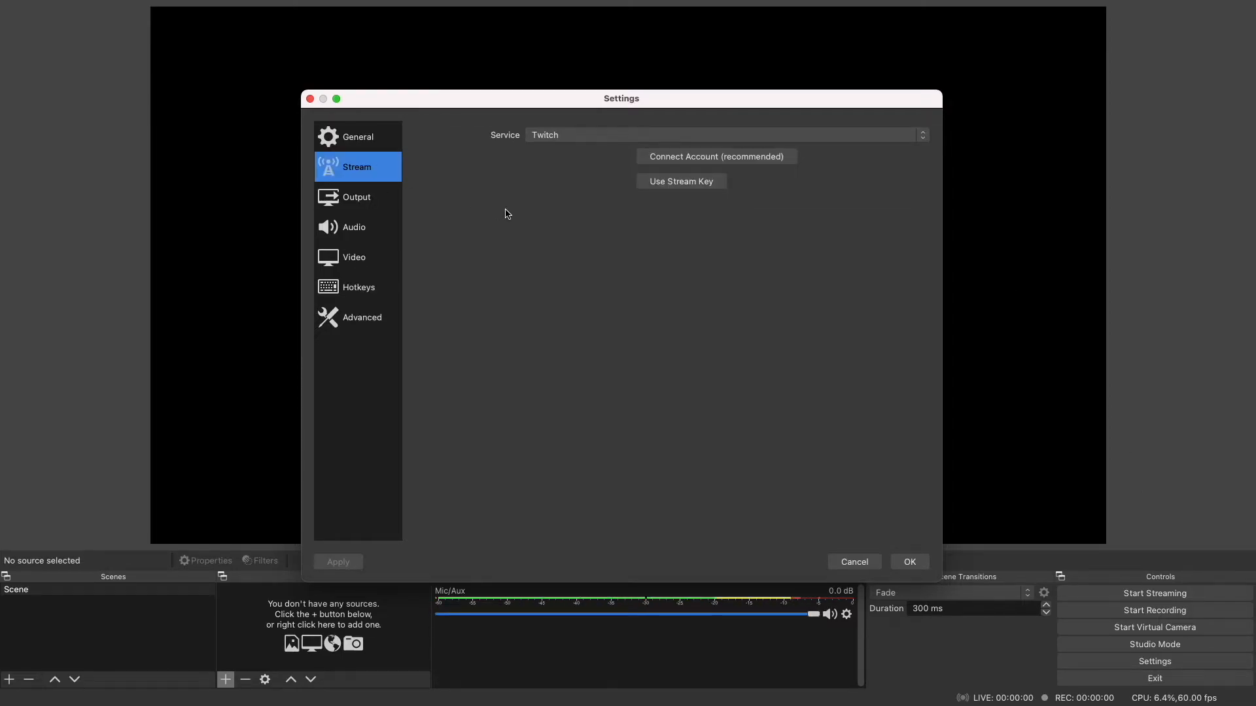
pyautogui.click(822, 136)
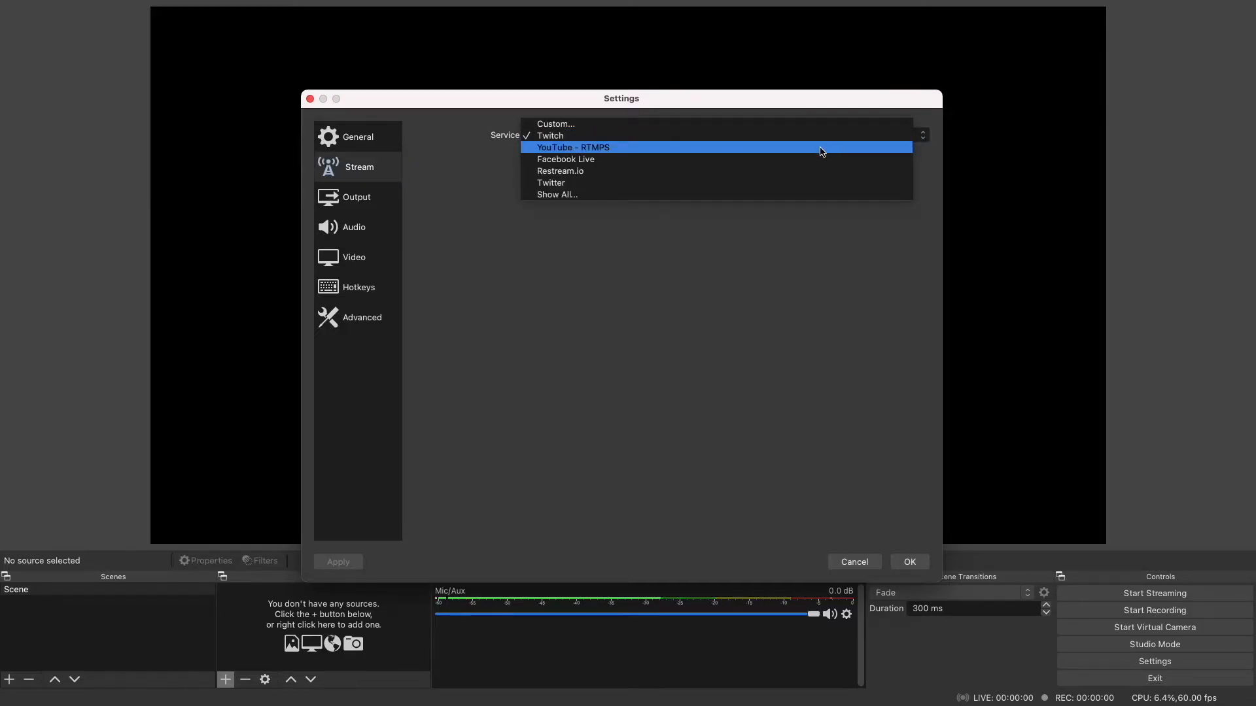
# - Review the streaming output settings, keeping the audio bitrate at 160
pyautogui.click(353, 196)
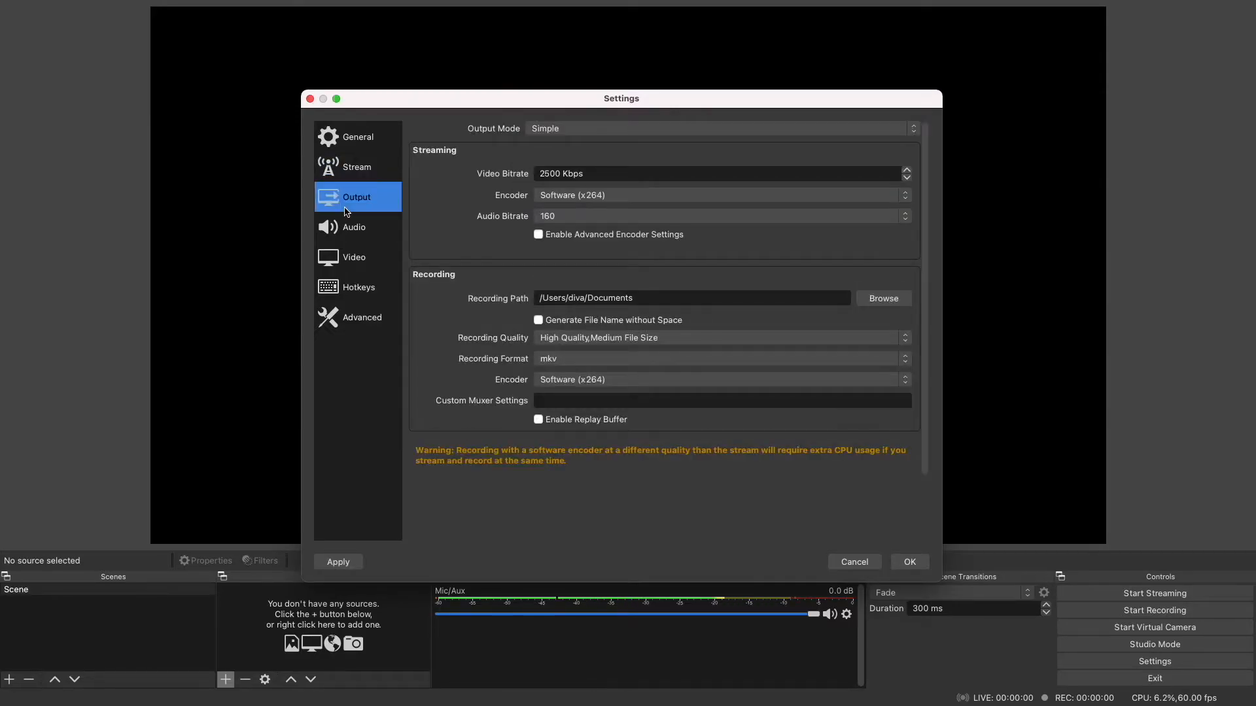
pyautogui.click(596, 175)
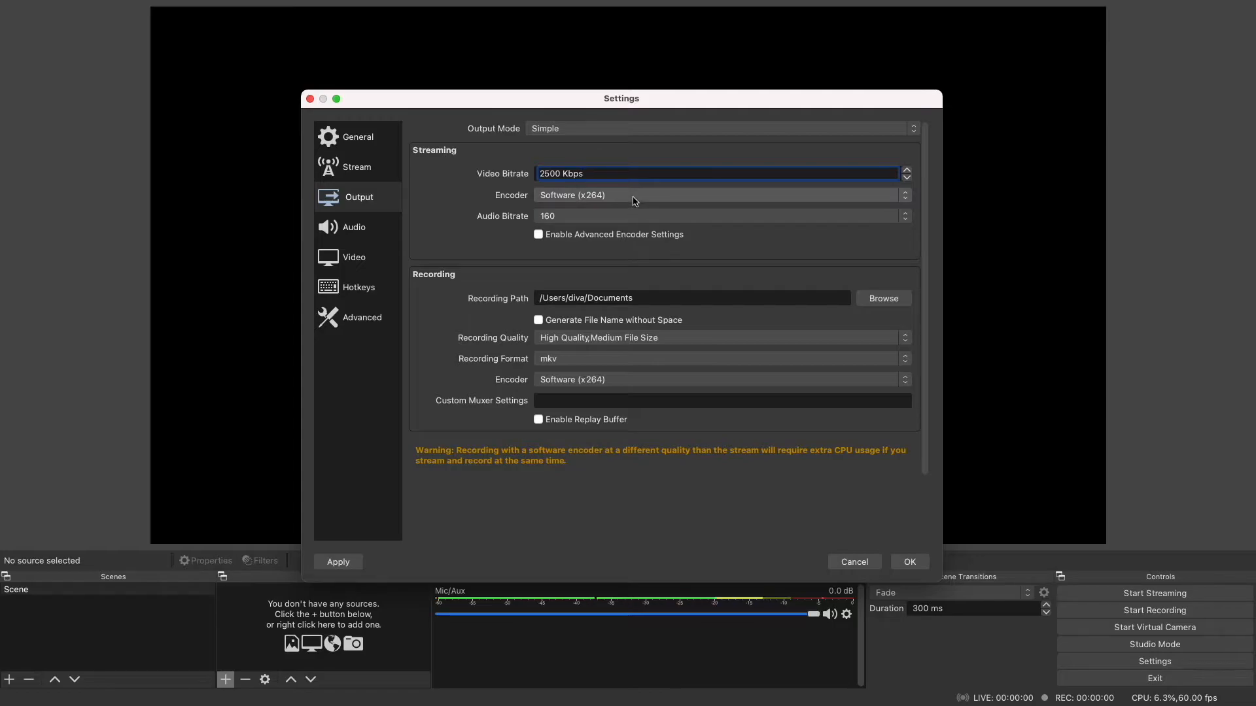
pyautogui.click(635, 216)
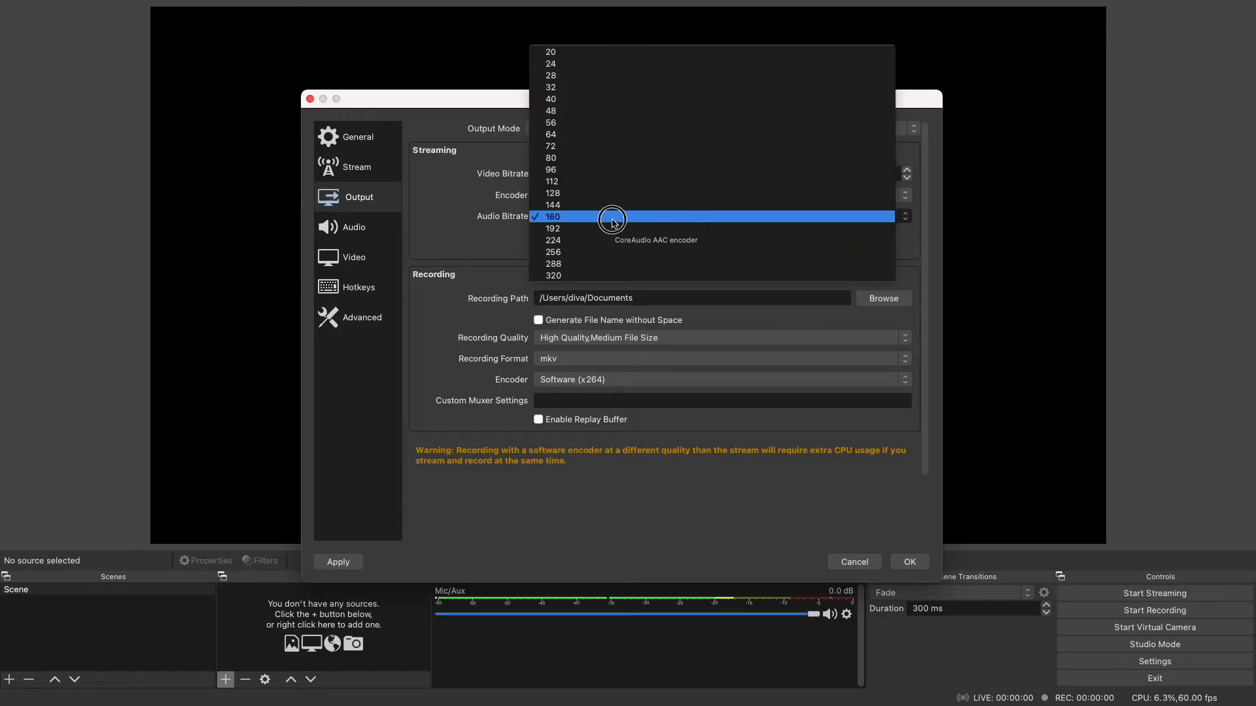
pyautogui.click(623, 217)
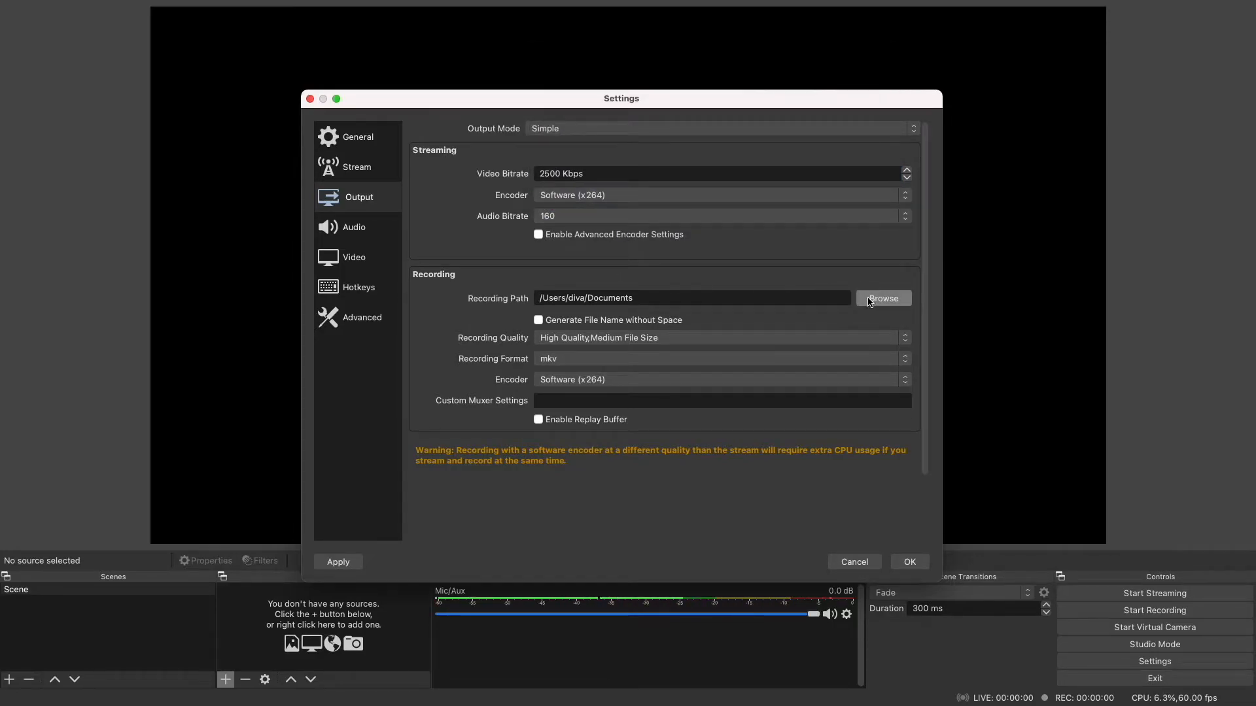
# - Check the recording path and quality options in the output settings, and set the recording format to mp4
pyautogui.moveTo(649, 298); pyautogui.dragTo(521, 298)
pyautogui.click(706, 273)
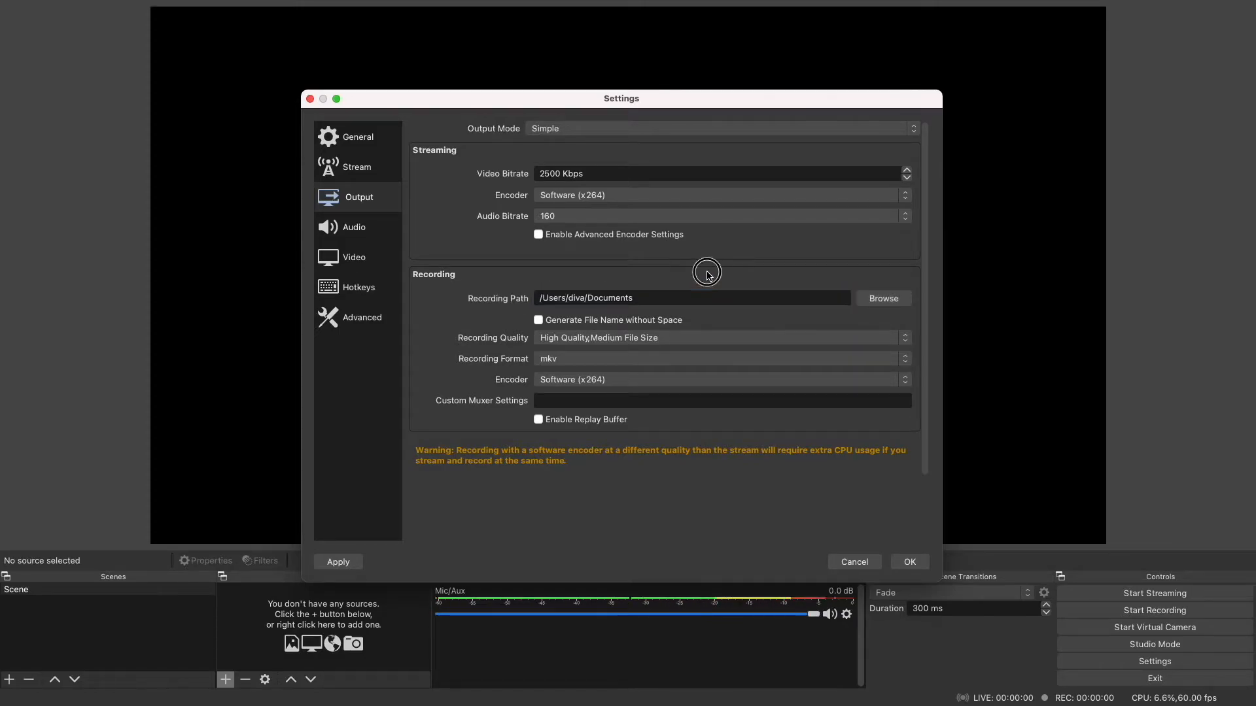
pyautogui.click(603, 346)
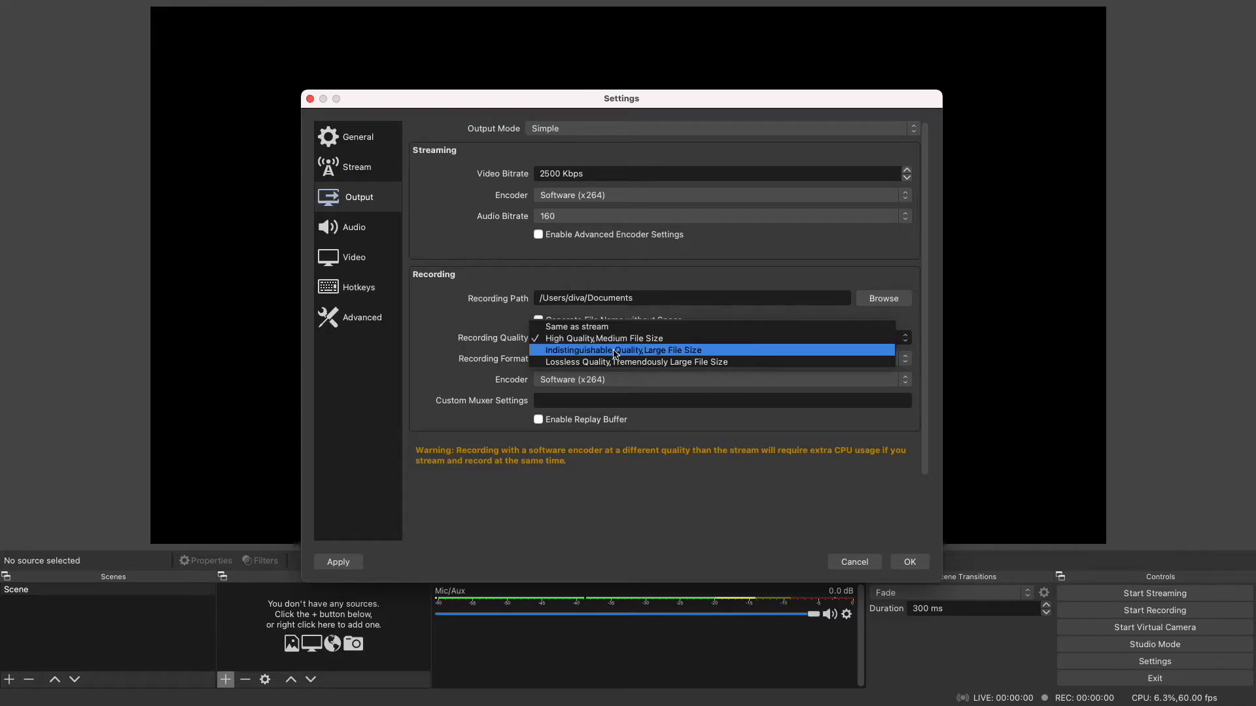
pyautogui.click(482, 346)
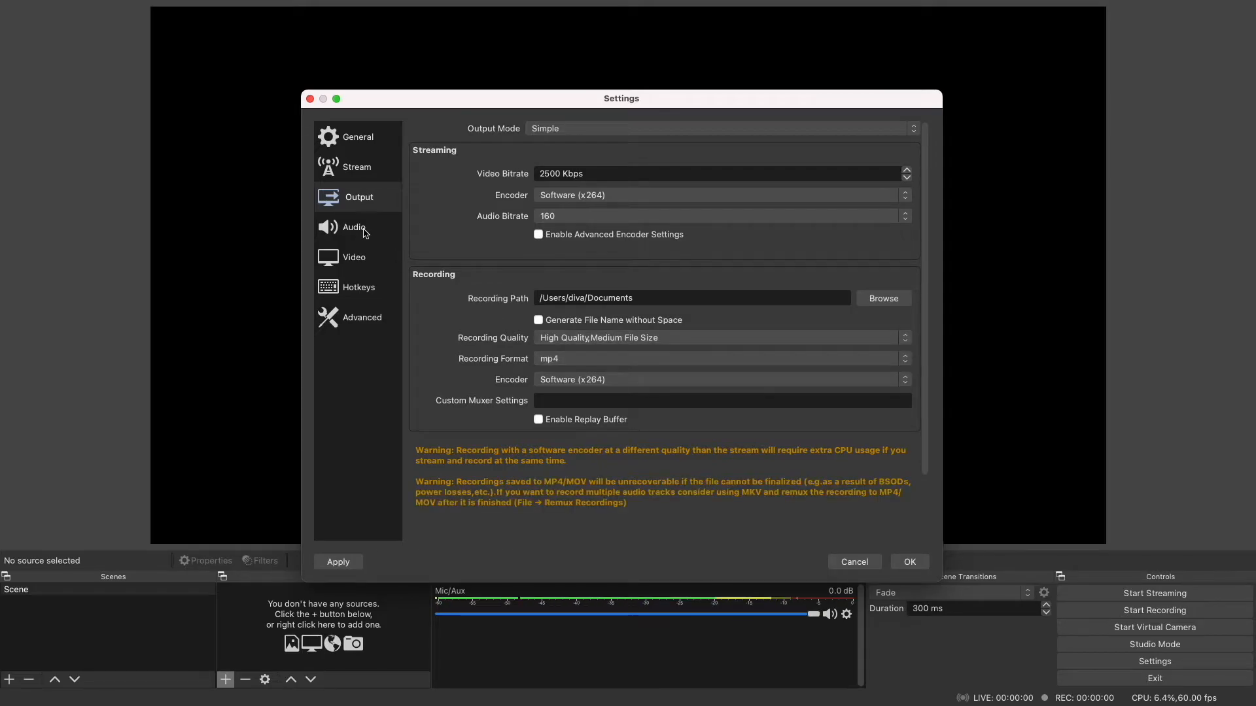
# - Examine the sample rate and channel options in the audio settings
pyautogui.click(365, 233)
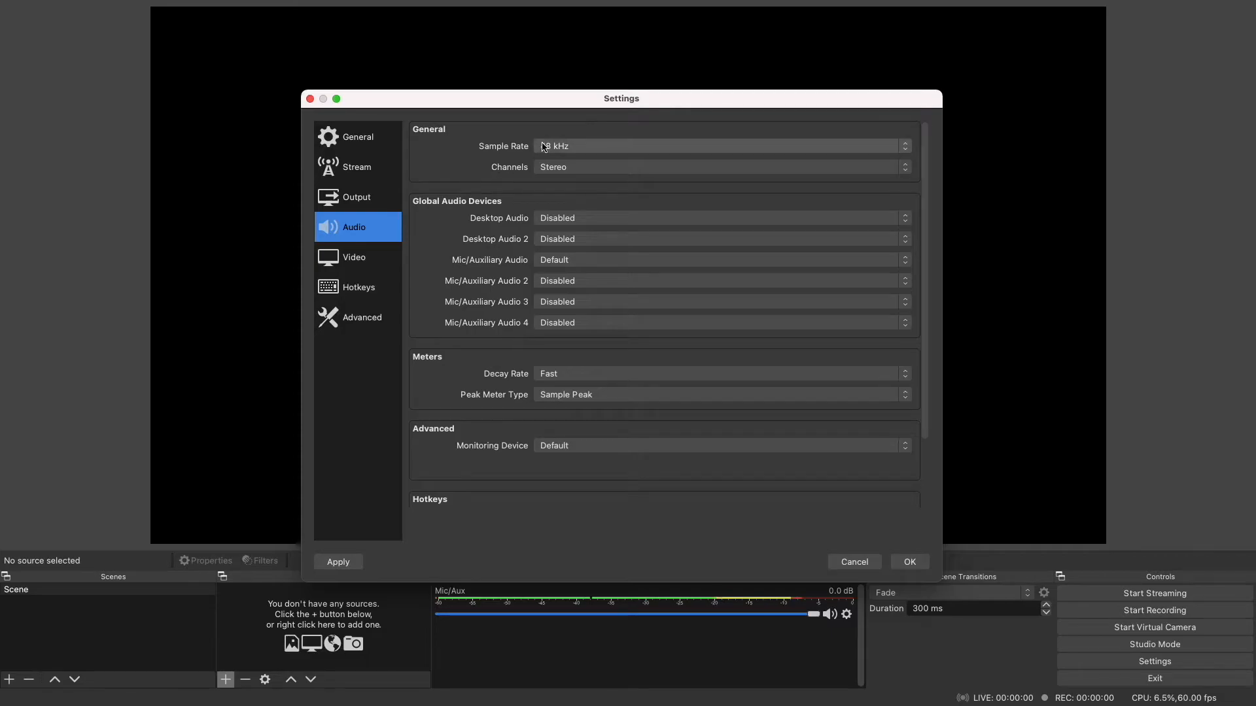
pyautogui.click(583, 146)
pyautogui.click(478, 152)
pyautogui.click(565, 169)
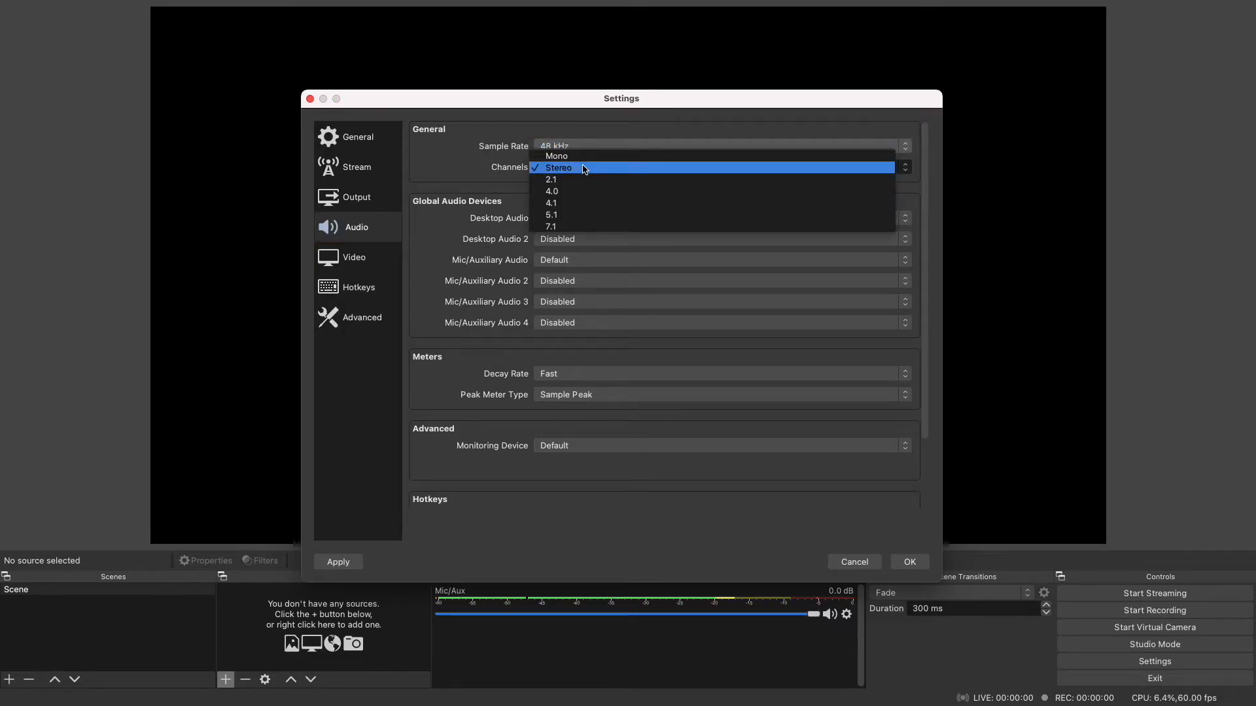
# - In the video settings, set the base and output resolutions to 1920x1080 and the common FPS value to 30
pyautogui.click(368, 261)
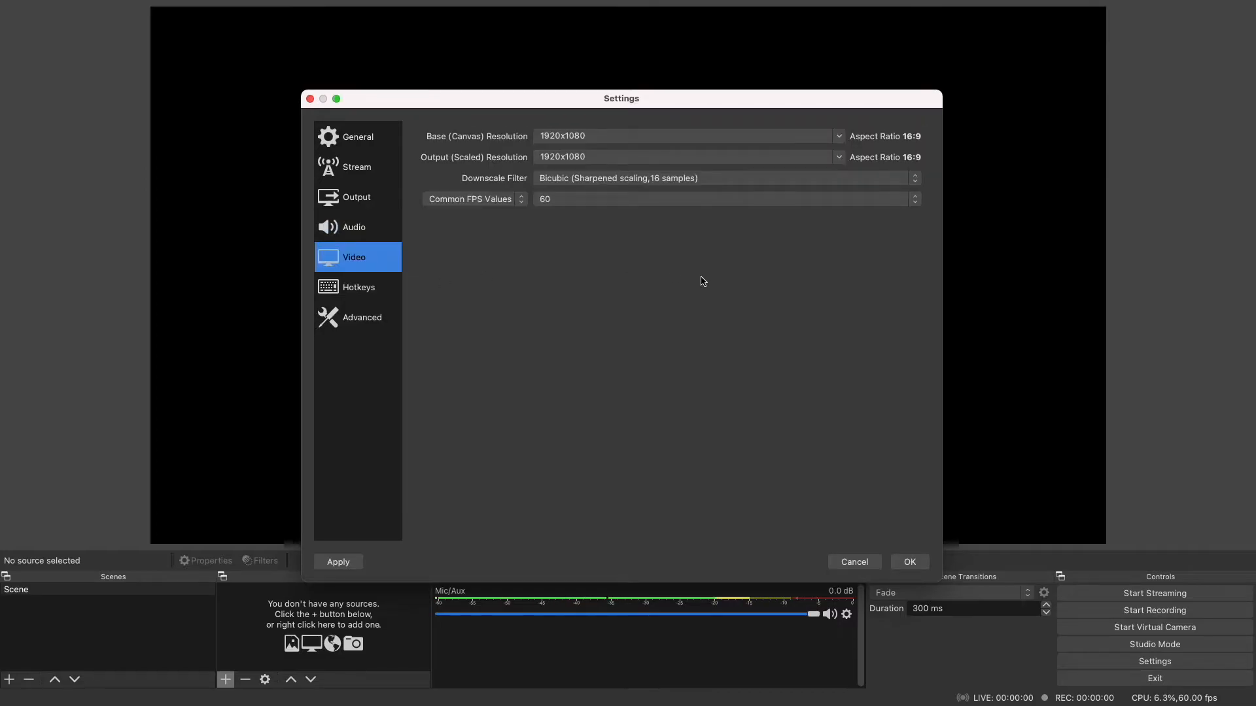
pyautogui.click(837, 137)
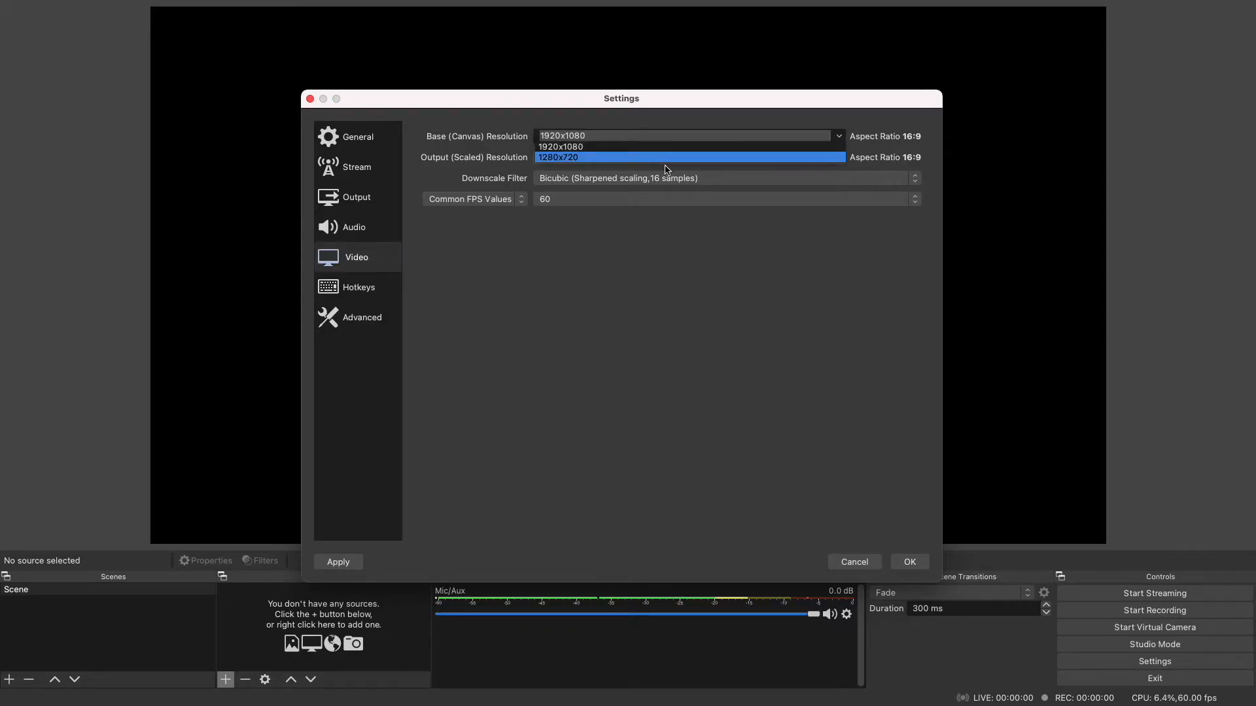
pyautogui.click(629, 160)
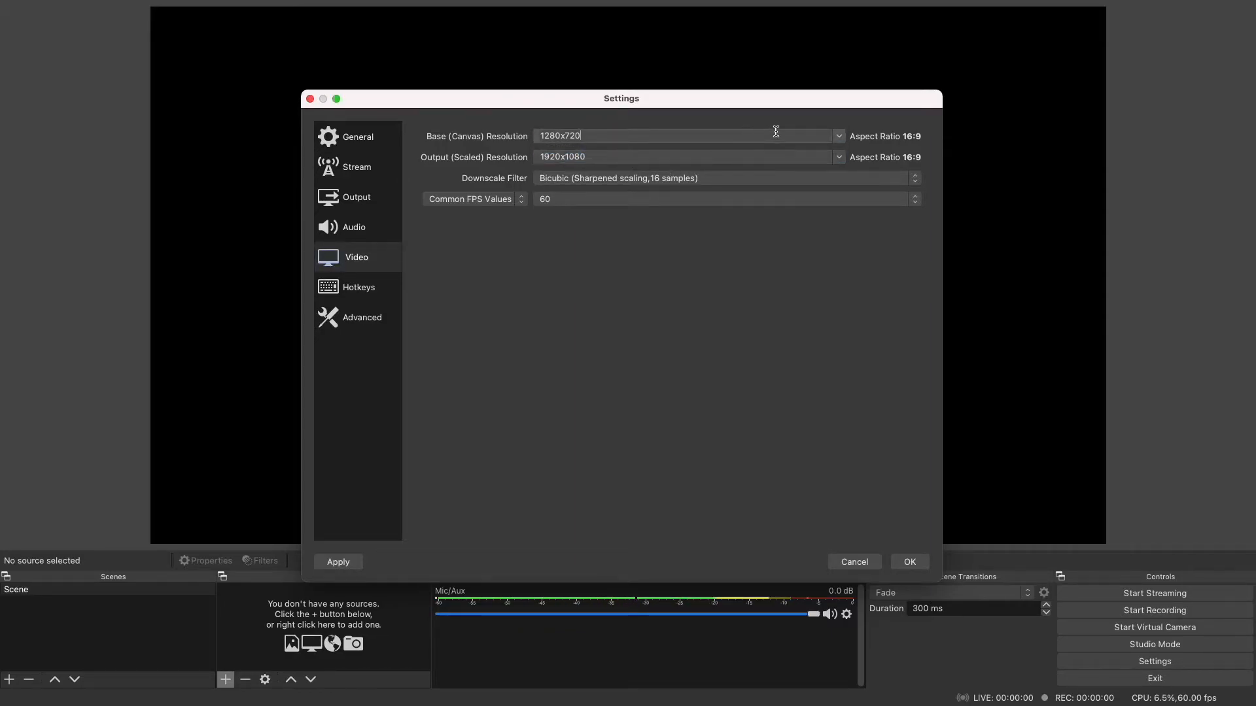
pyautogui.click(837, 135)
pyautogui.click(656, 146)
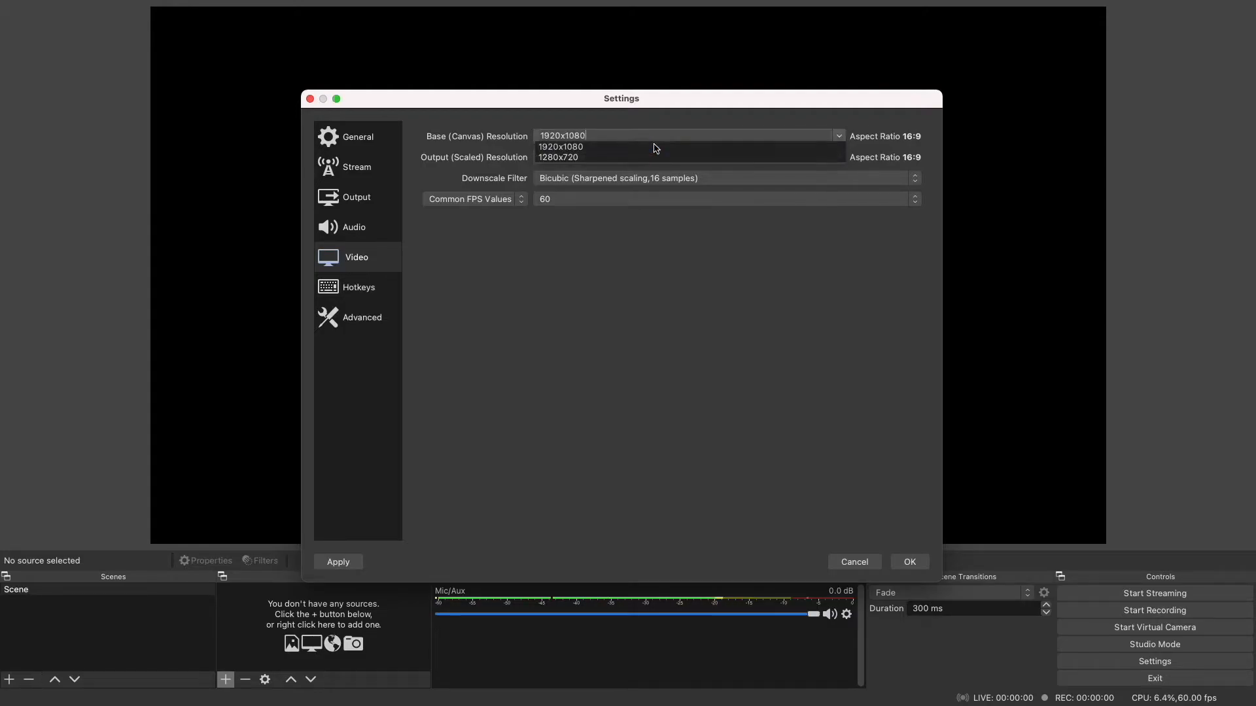
pyautogui.click(839, 157)
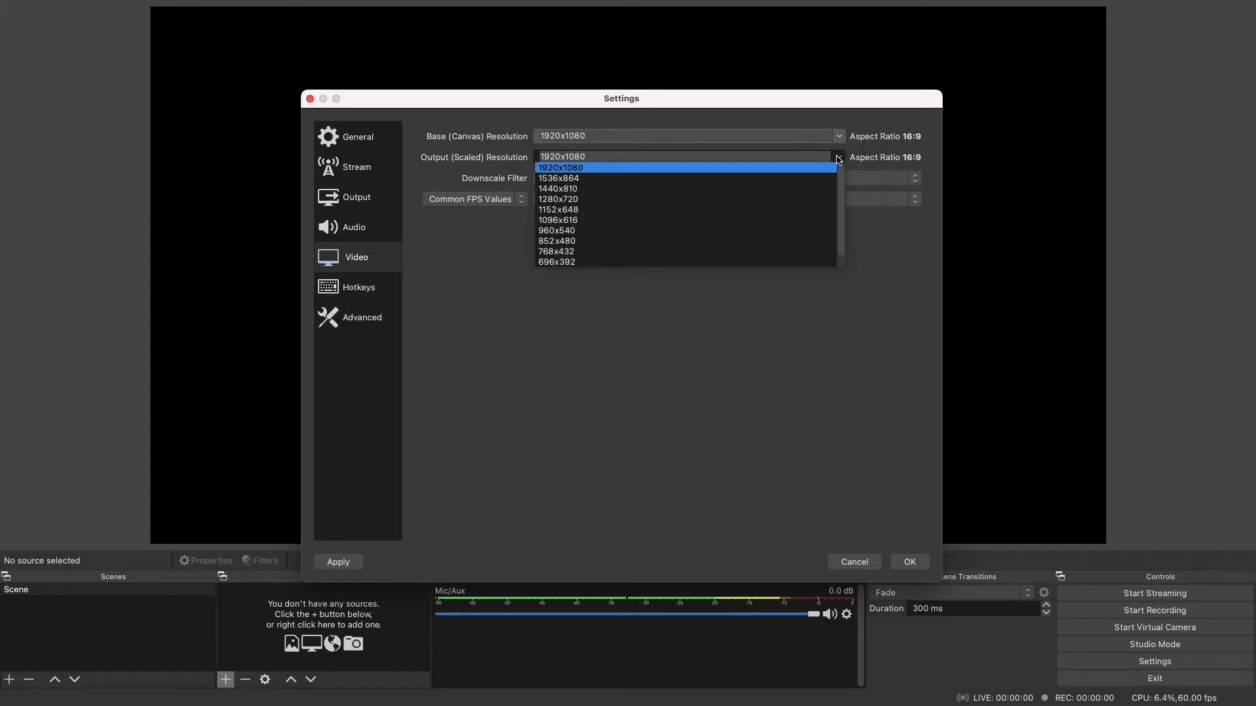
pyautogui.click(748, 168)
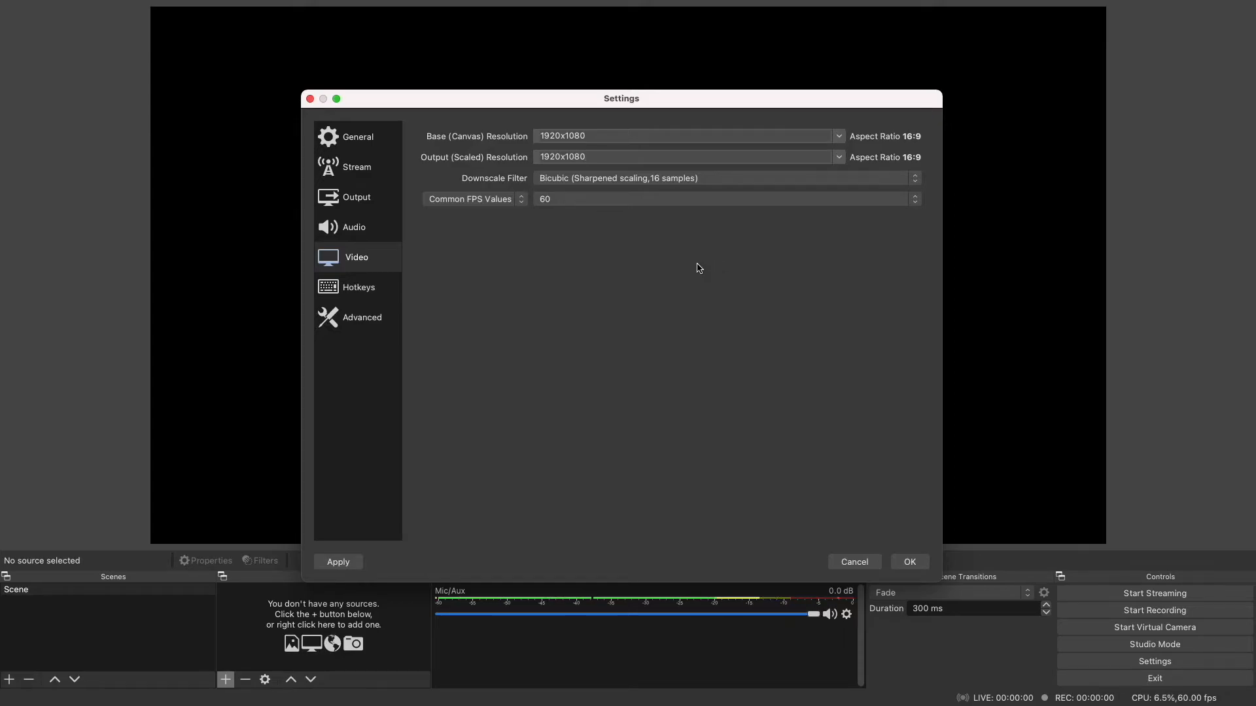
pyautogui.click(591, 202)
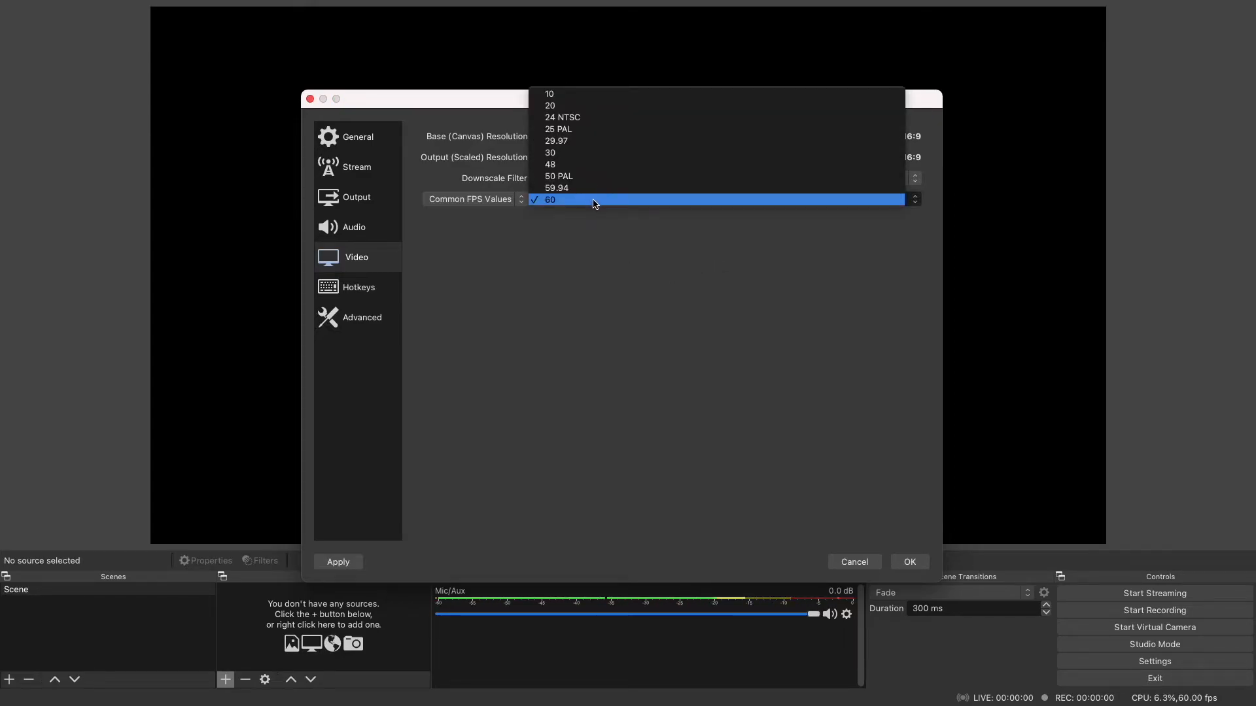
pyautogui.click(586, 155)
# - Review the hotkeys and the advanced settings, and save all settings changes
pyautogui.click(358, 287)
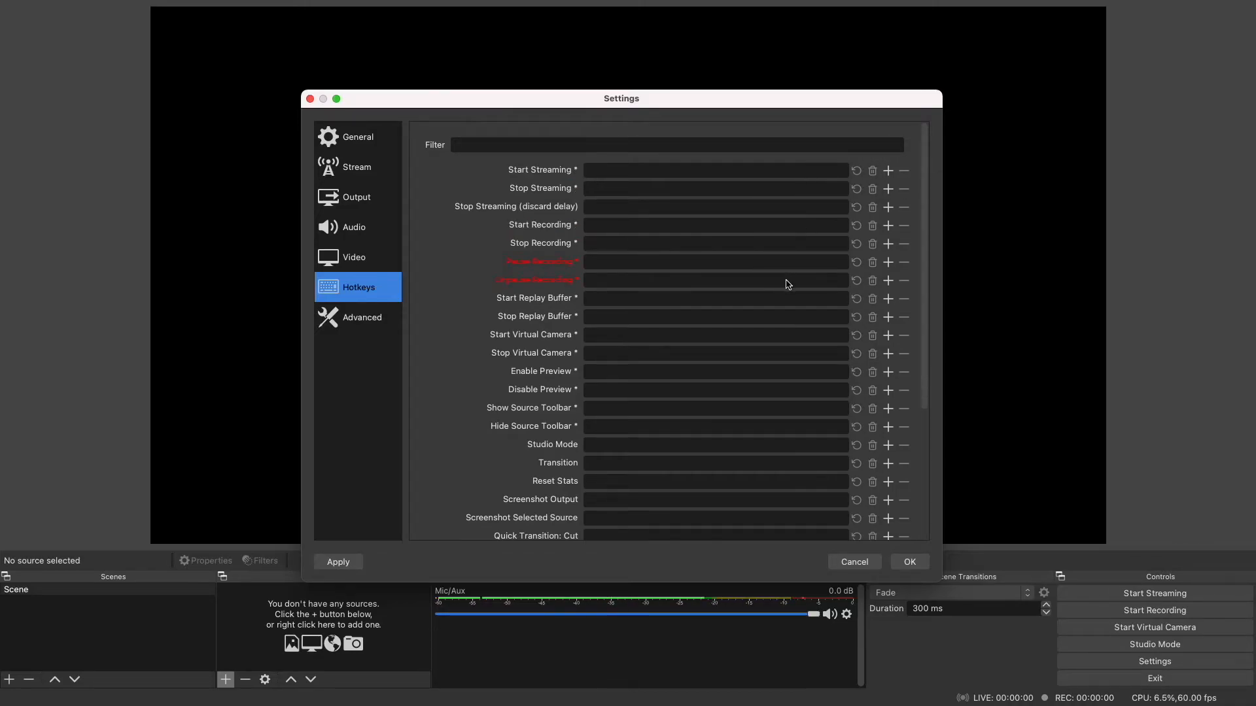
pyautogui.click(369, 327)
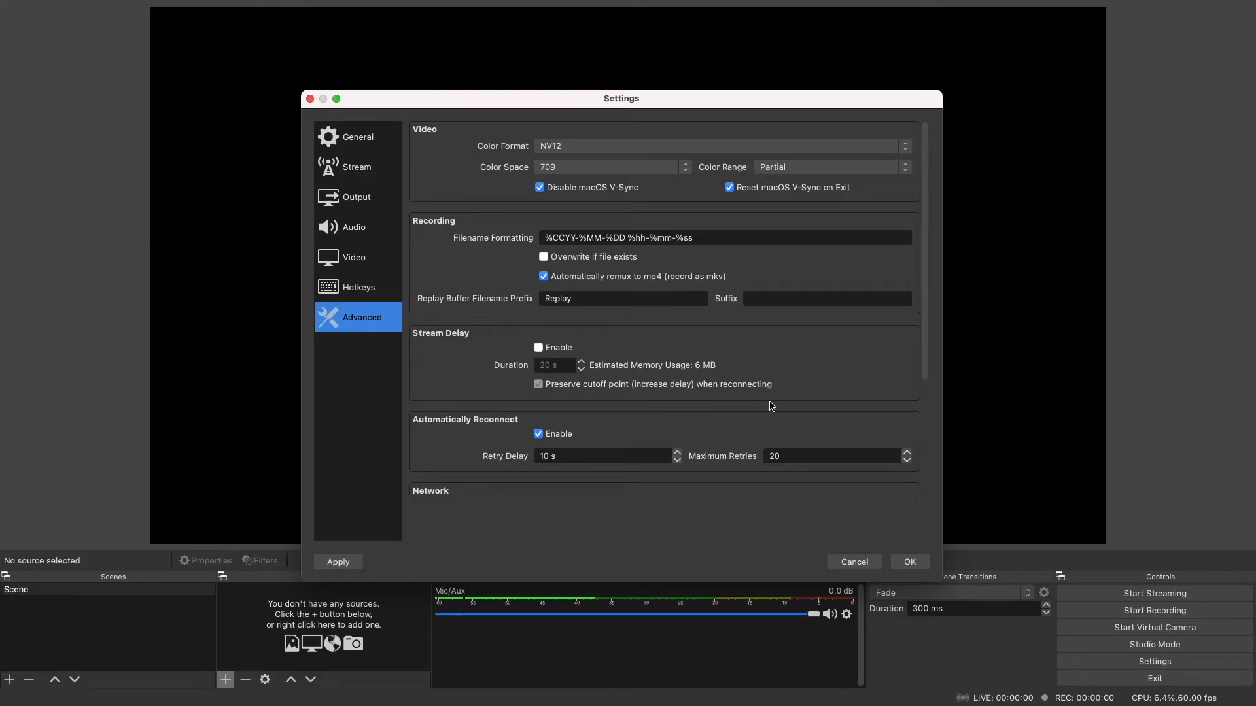
pyautogui.click(916, 563)
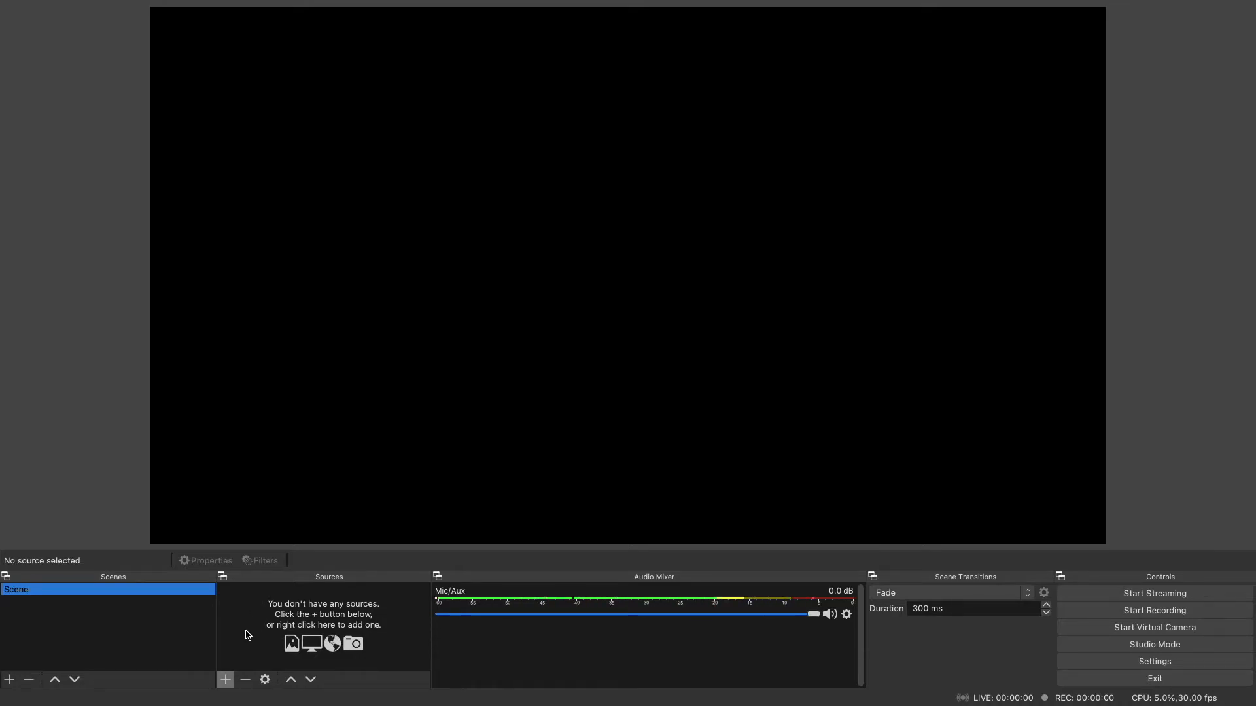
# - Add a new visible source named Display Capture to the scene
pyautogui.click(225, 680)
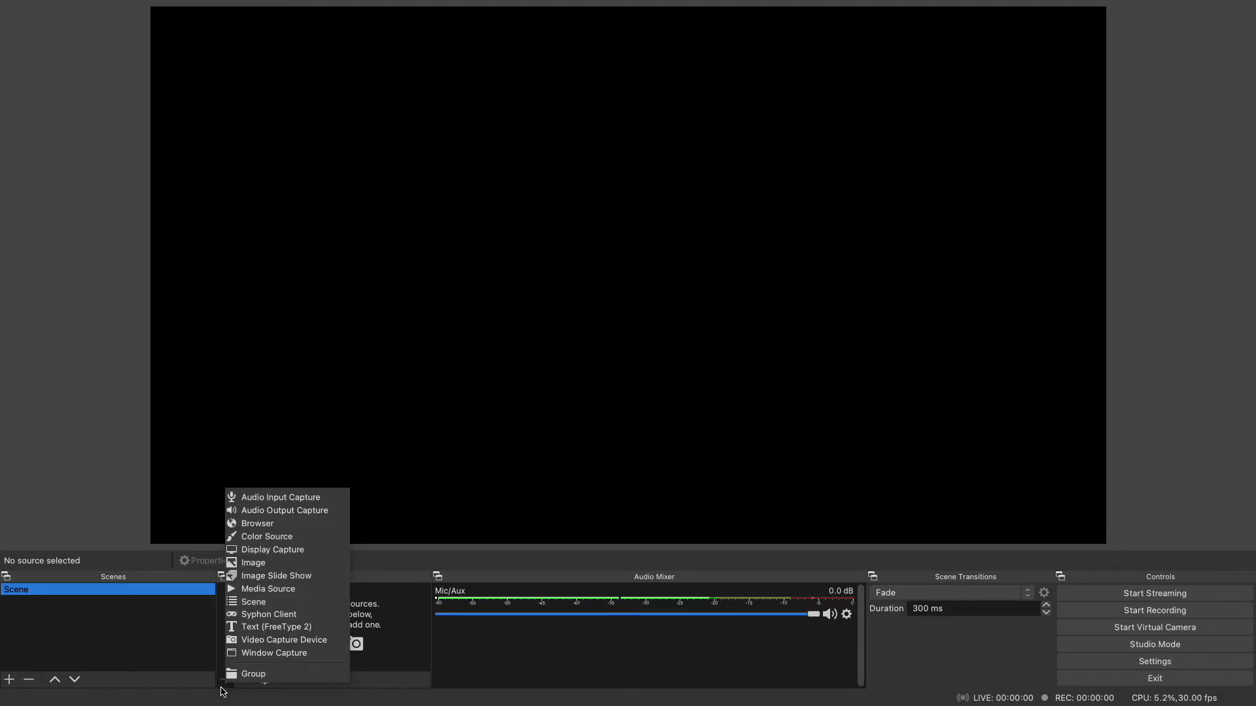
pyautogui.click(304, 550)
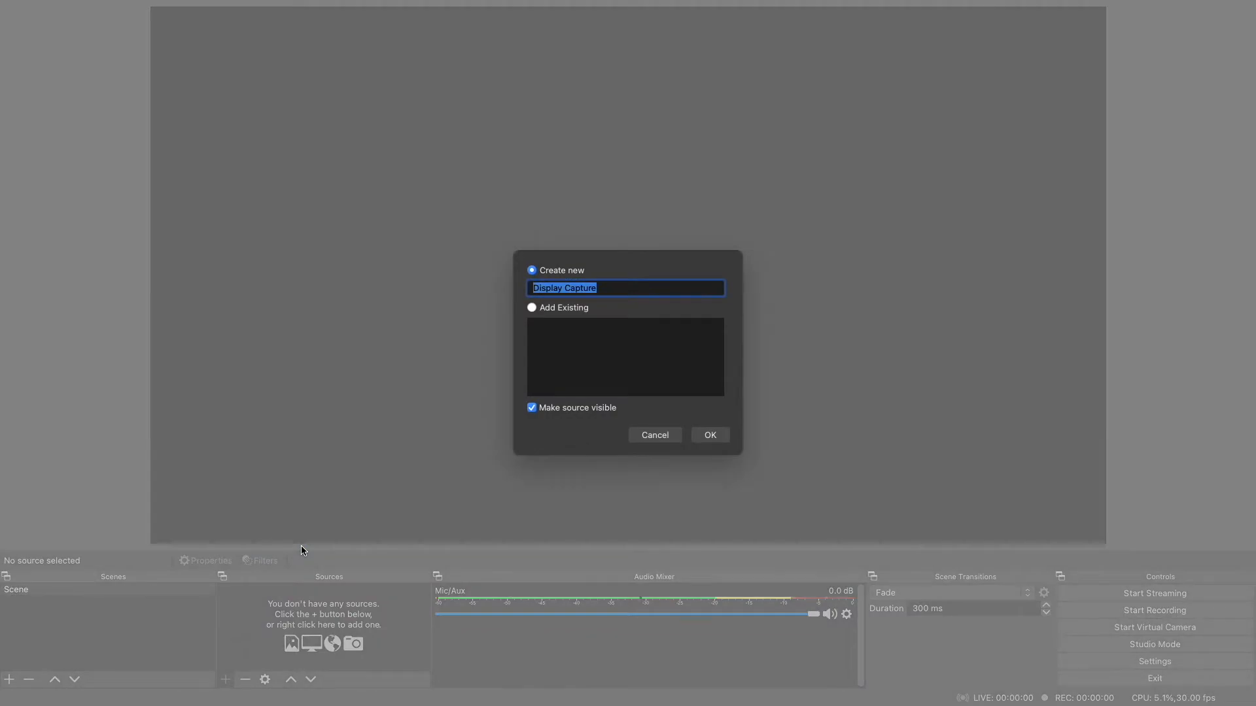
pyautogui.click(712, 435)
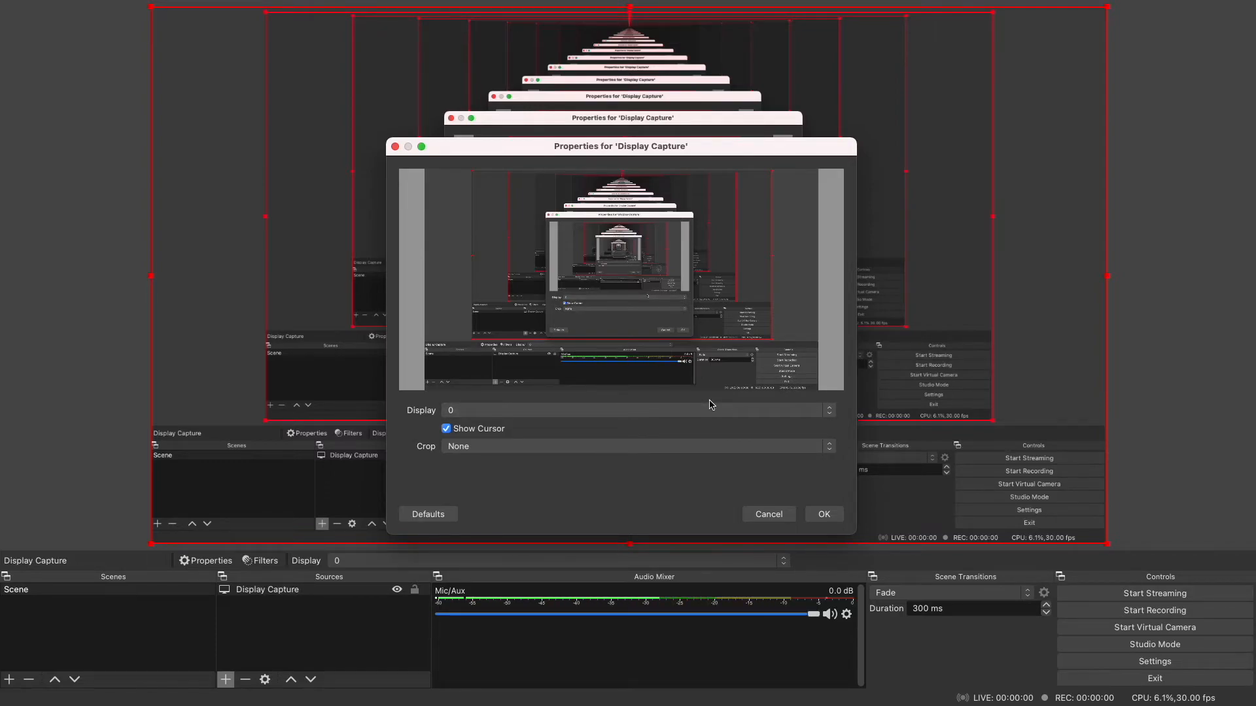
# - Configure the display capture to use display 0 with the cursor shown and no crop, and confirm its properties
pyautogui.click(713, 414)
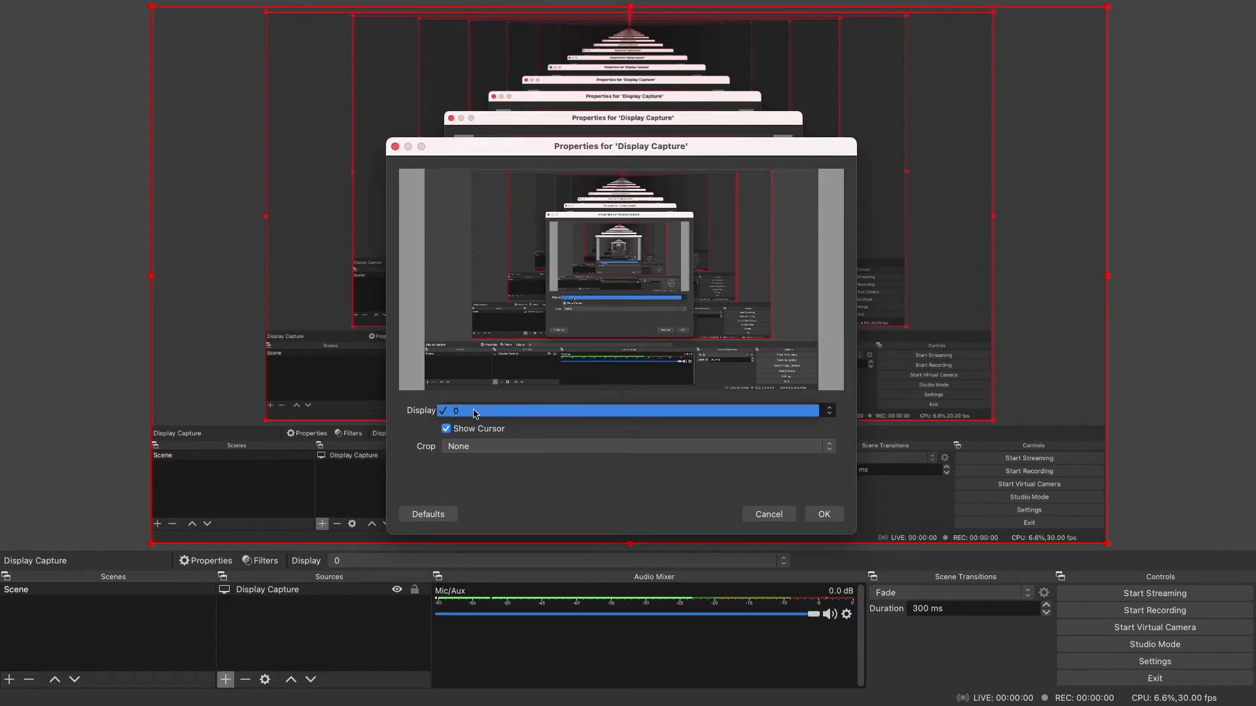
pyautogui.click(511, 479)
pyautogui.click(536, 448)
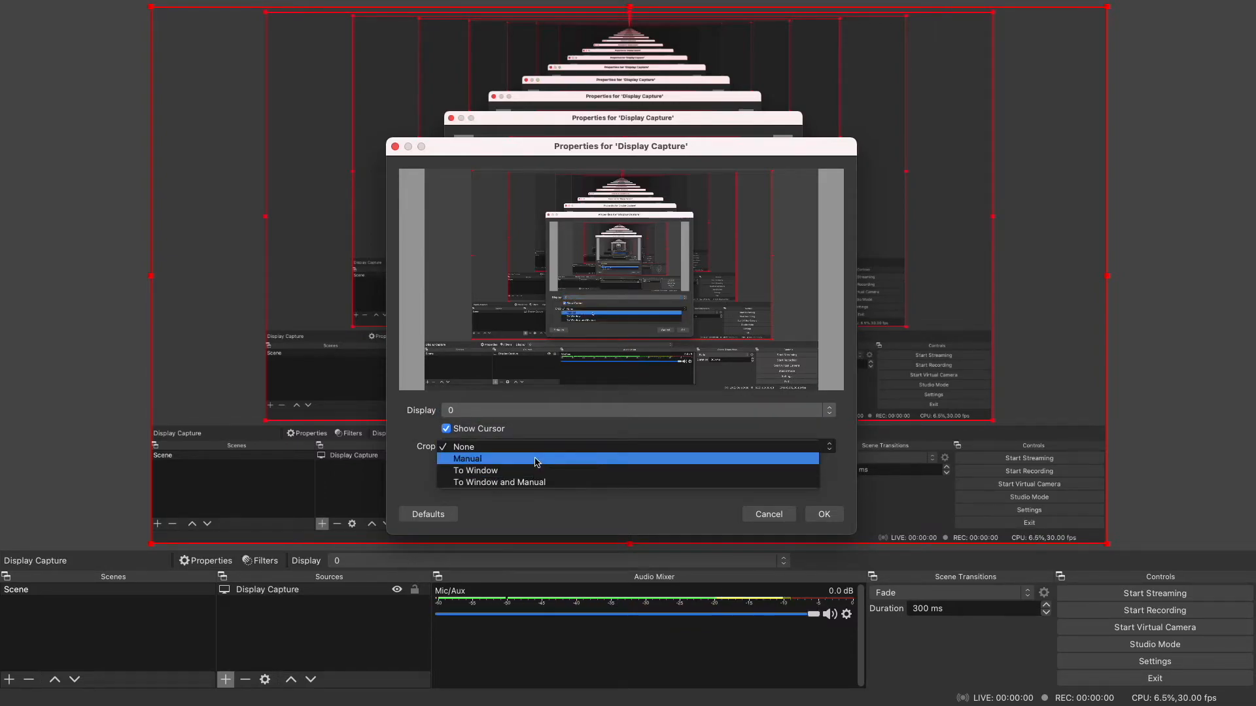
pyautogui.click(537, 515)
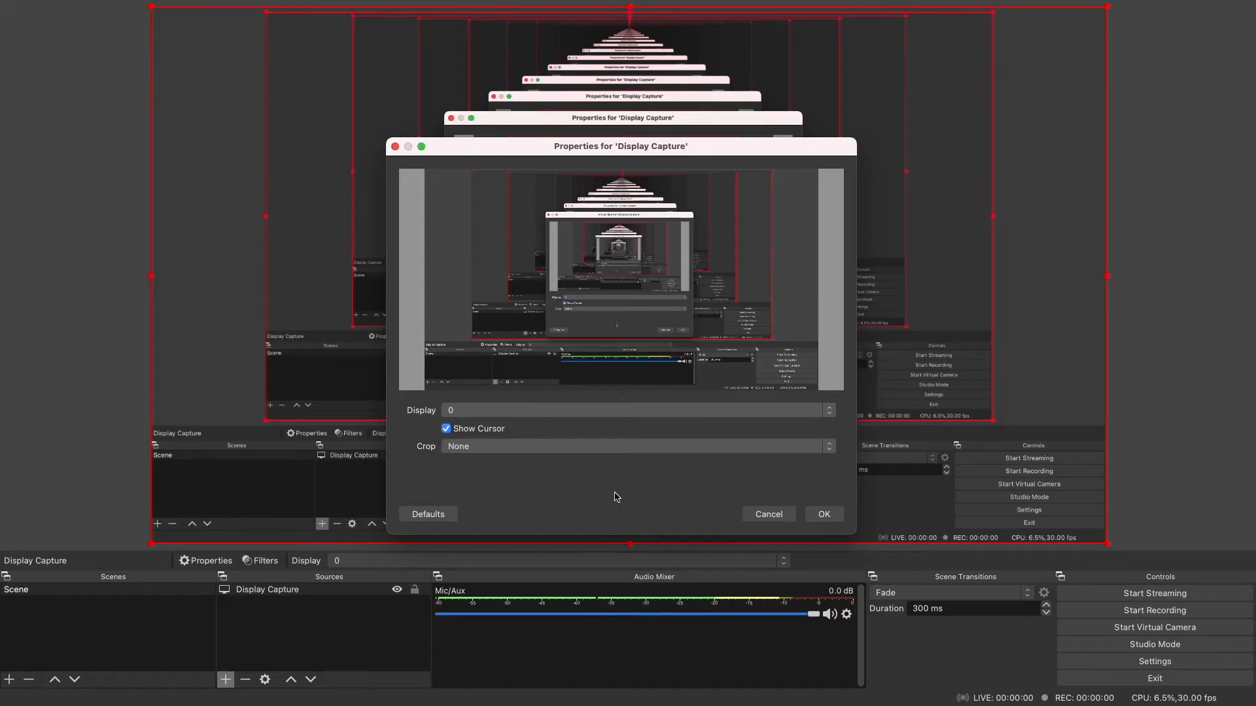
pyautogui.click(824, 515)
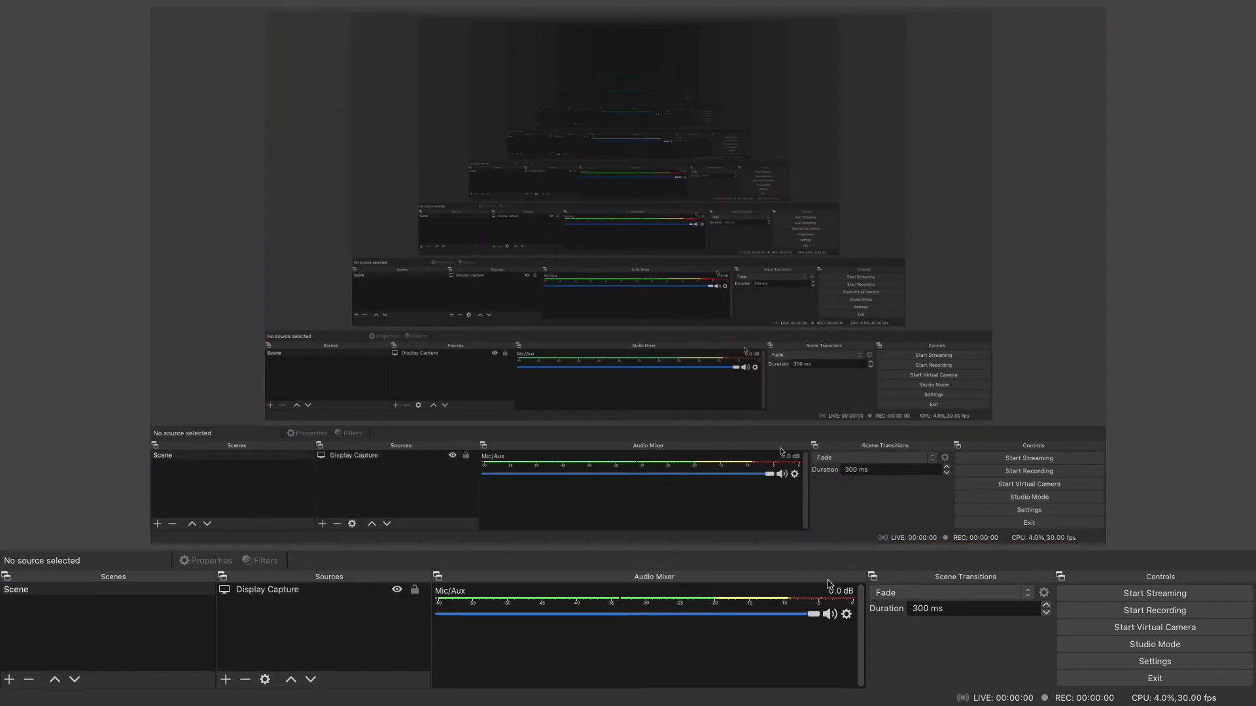
# - Set the Mic/Aux audio device to Jabra Link 370, confirm its properties, and keep the microphone volume at 0.0 dB
pyautogui.click(847, 615)
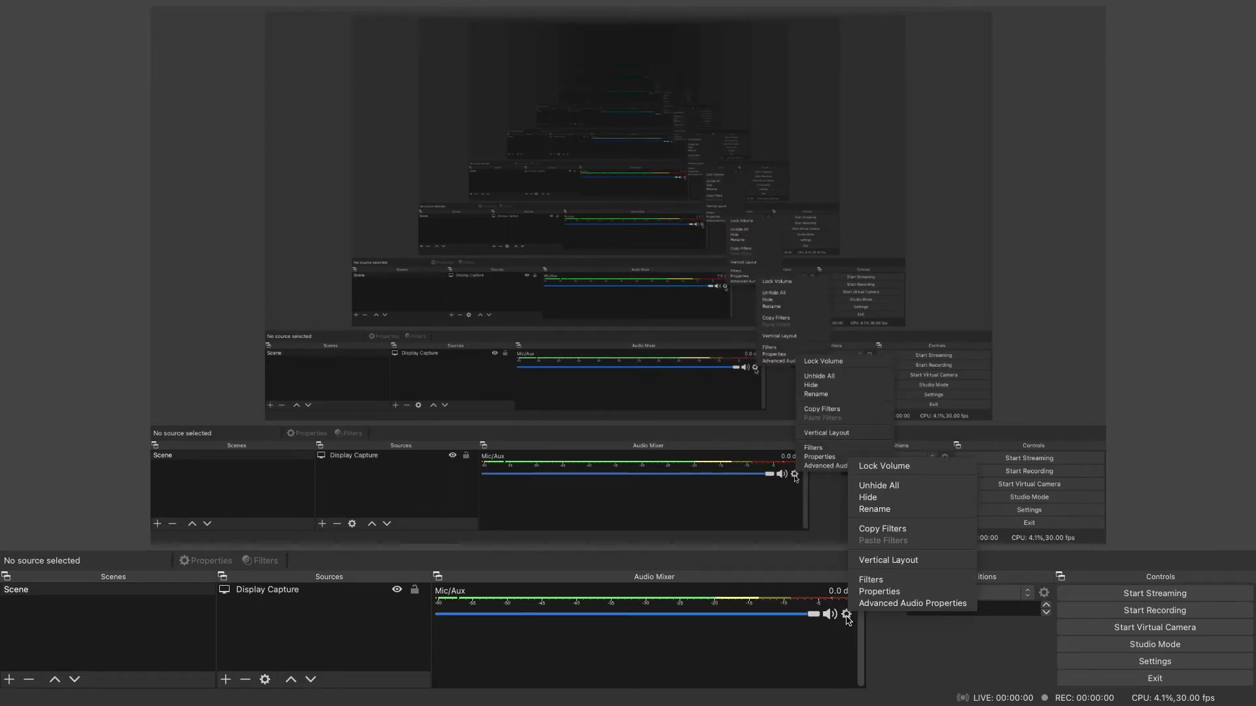
pyautogui.click(881, 594)
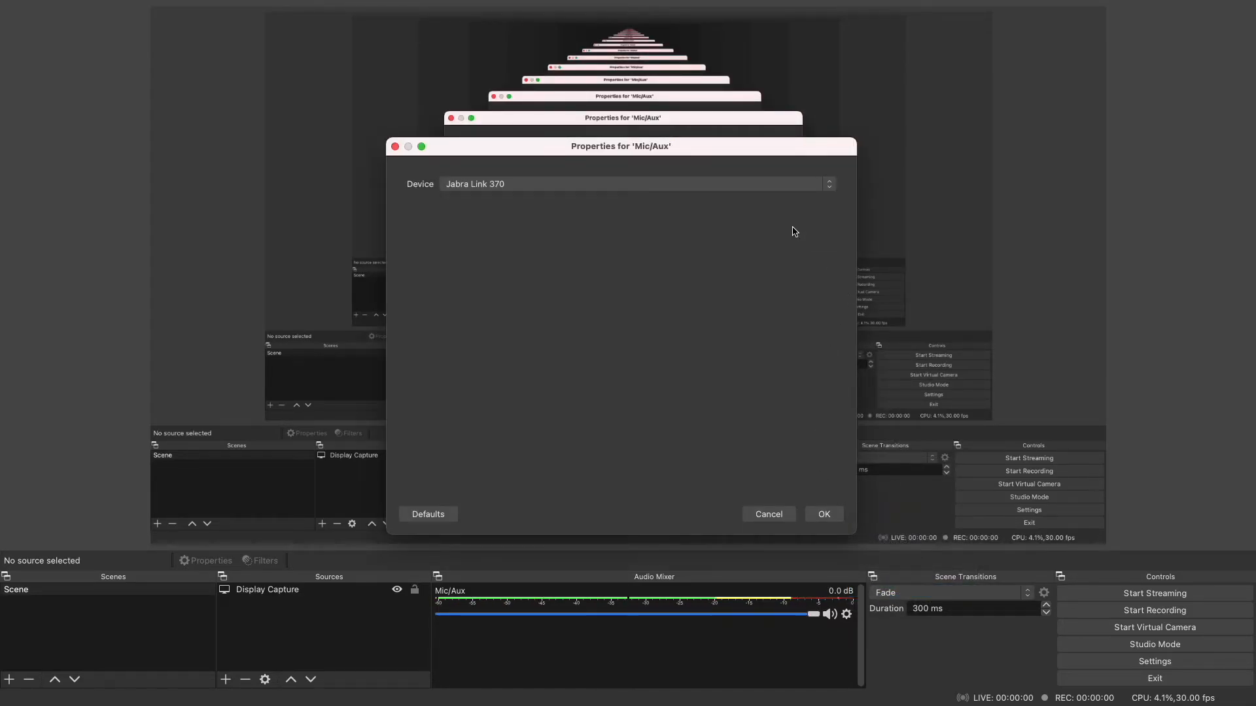
pyautogui.click(774, 190)
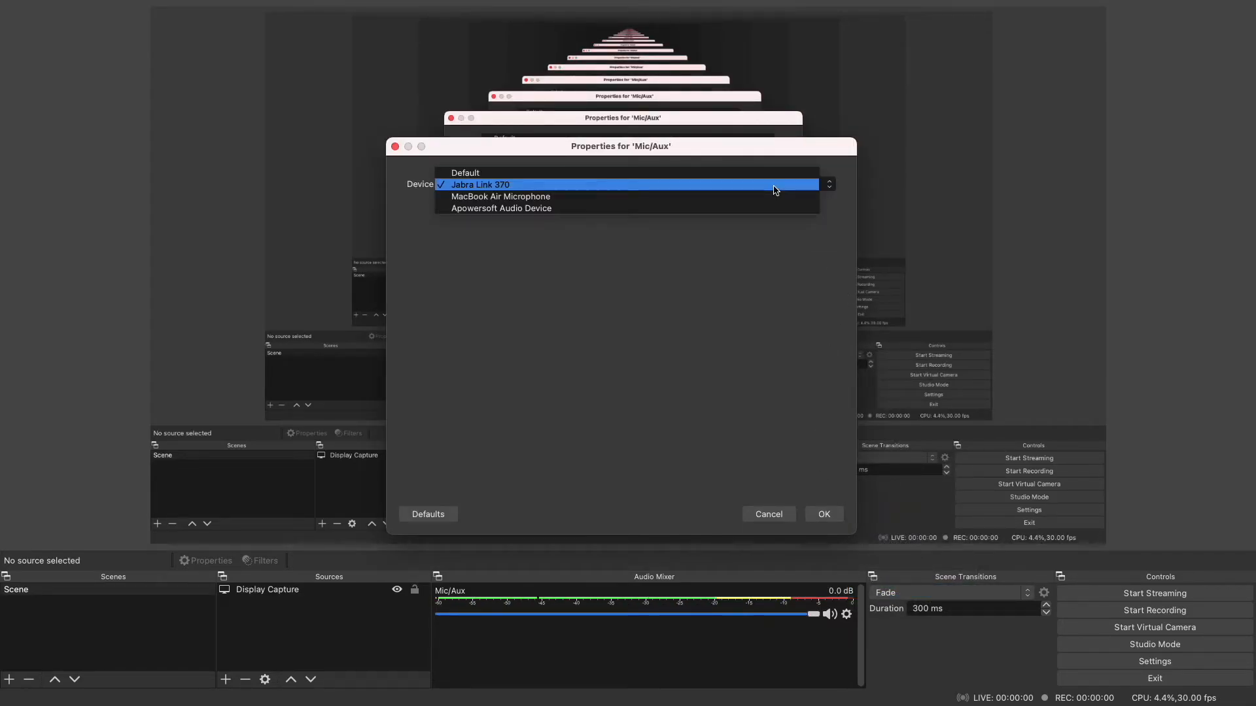
pyautogui.click(699, 186)
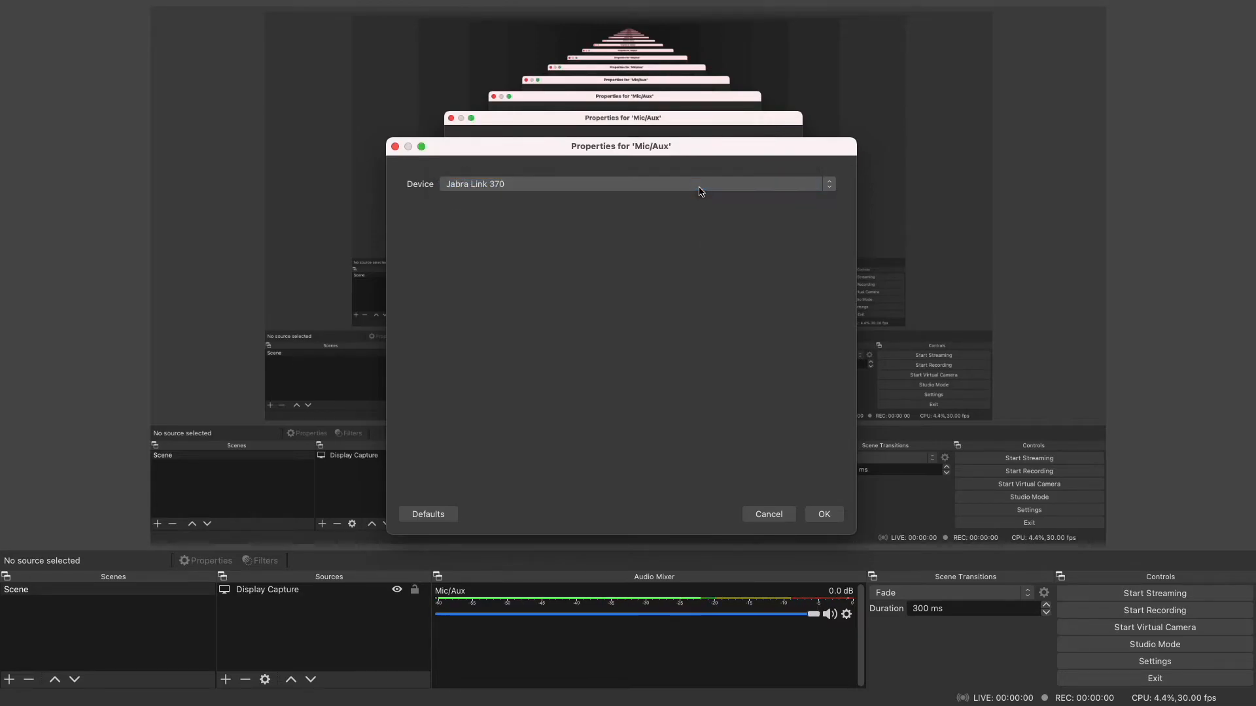
pyautogui.click(824, 514)
pyautogui.moveTo(813, 615)
pyautogui.mouseDown()
pyautogui.moveTo(613, 617)
pyautogui.moveTo(599, 636)
pyautogui.moveTo(822, 633)
pyautogui.mouseUp()
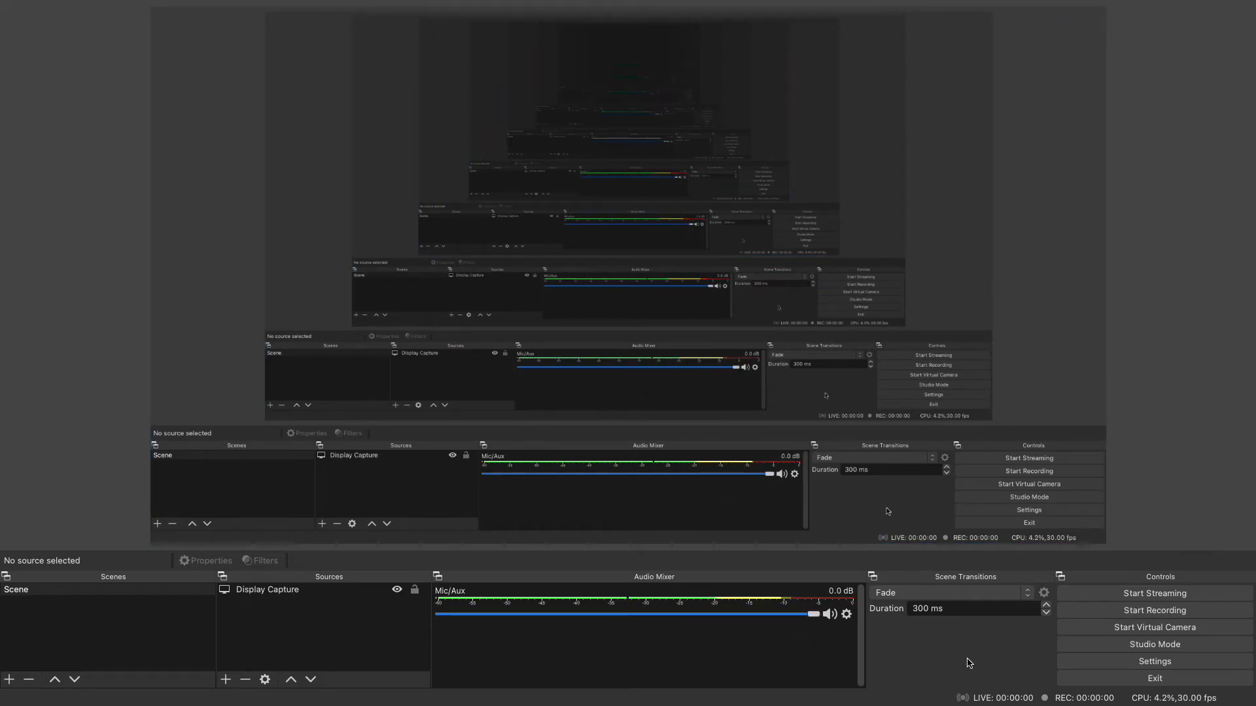
# - Start a test recording of the display capture scene and stop it after a short while
pyautogui.click(1172, 615)
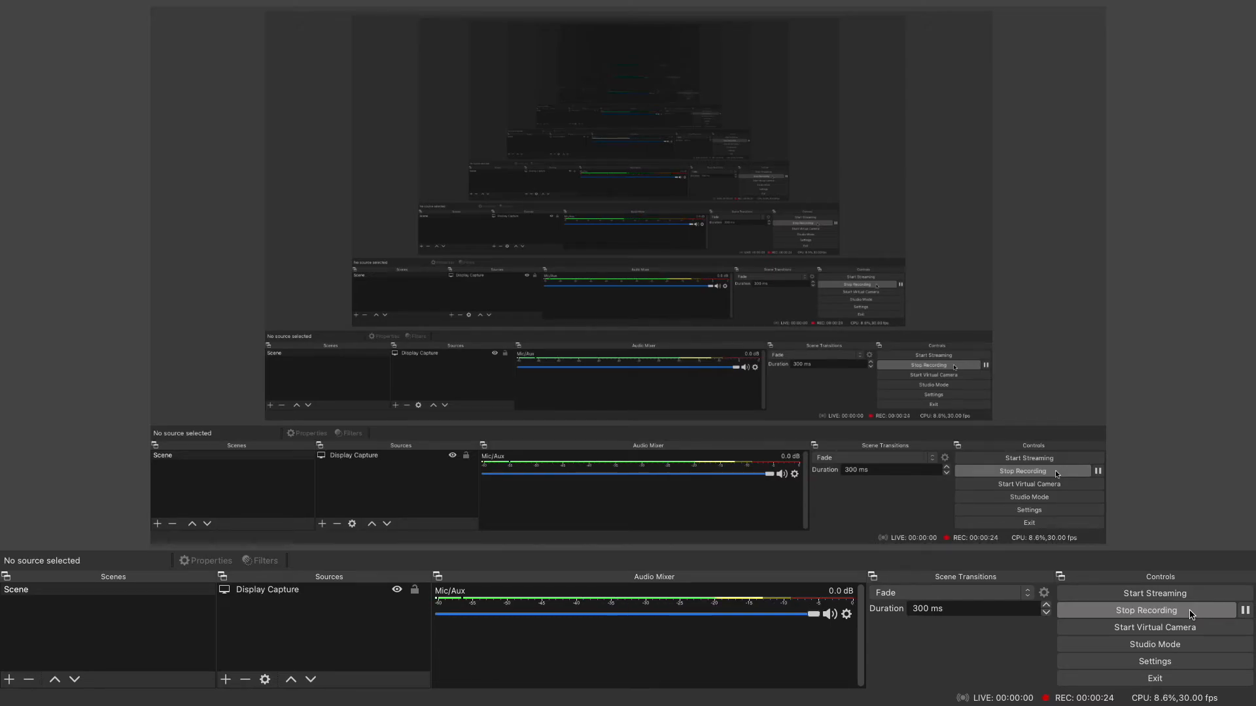
pyautogui.click(1189, 612)
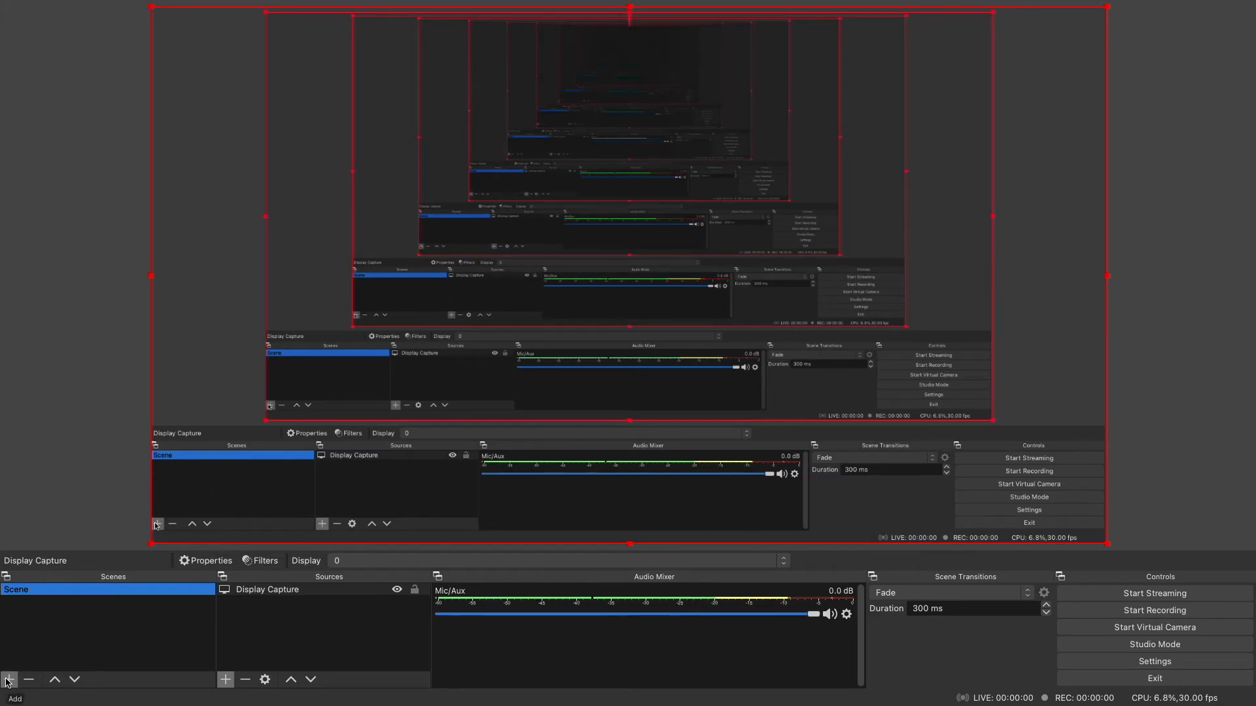
# - Add a new scene named Outro Video
pyautogui.click(7, 681)
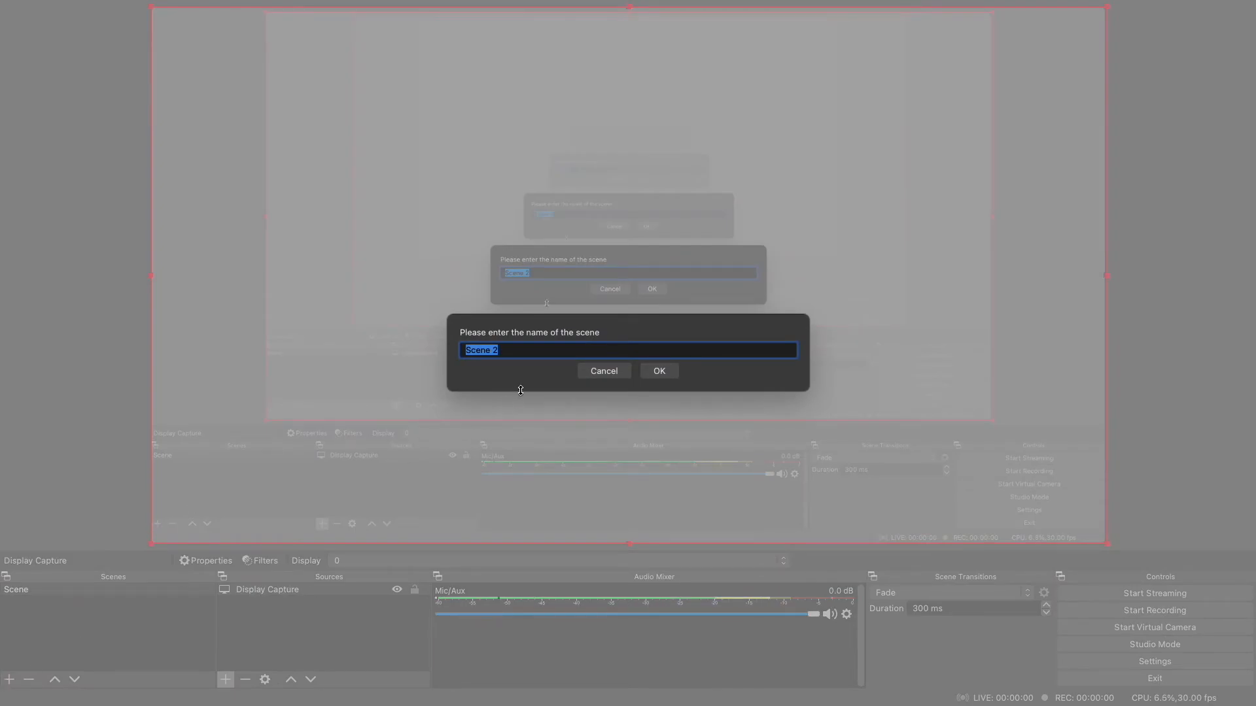
pyautogui.write('Outro Video')
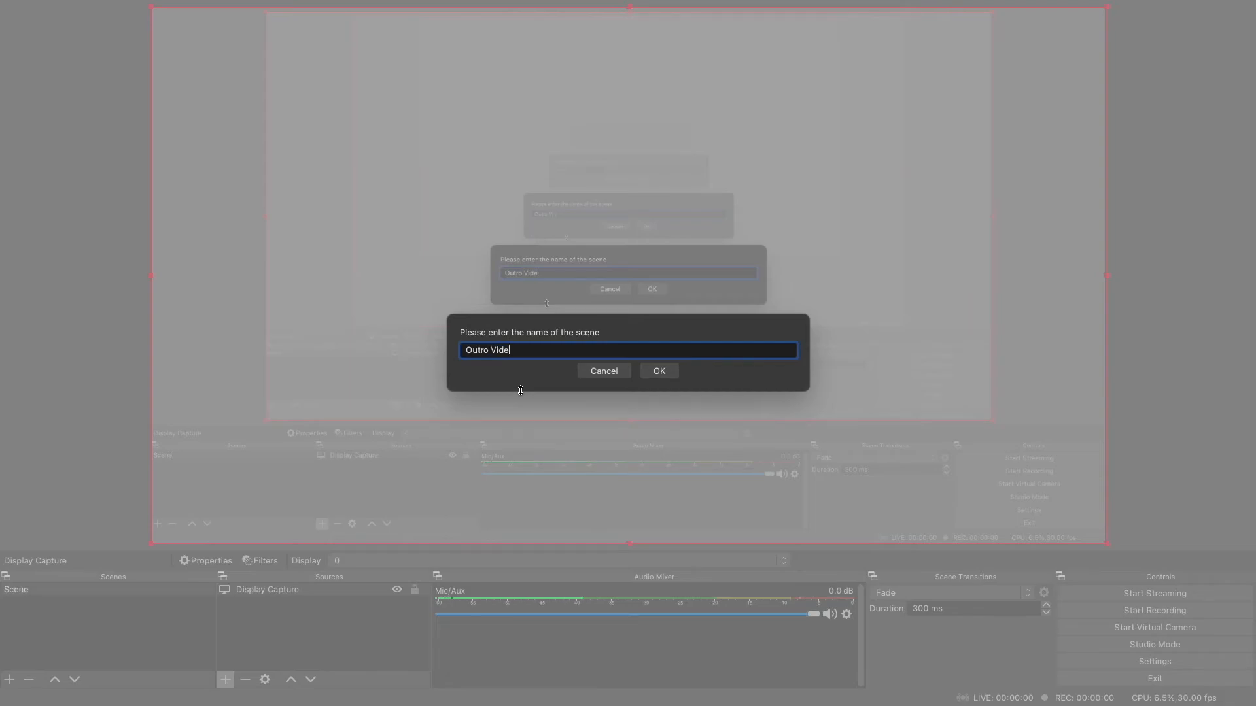
pyautogui.click(656, 371)
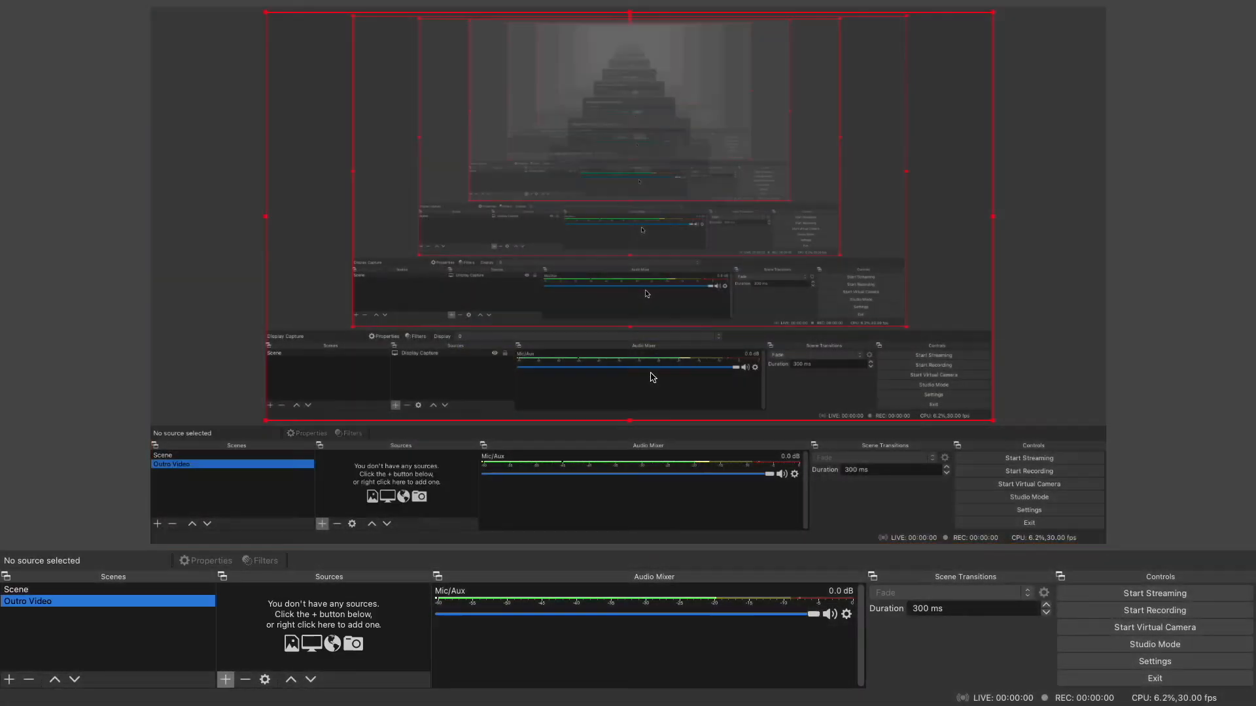
# - Add a new visible source named Media Source to the Outro Video scene
pyautogui.click(226, 680)
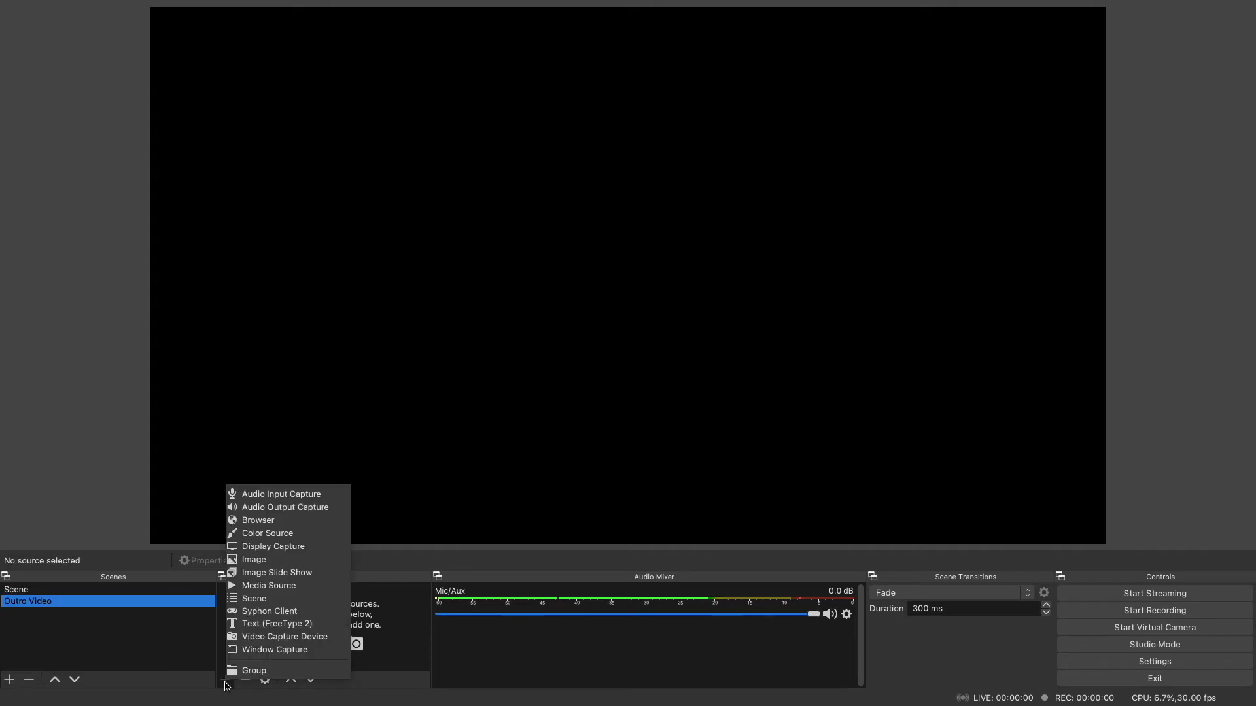
pyautogui.click(269, 585)
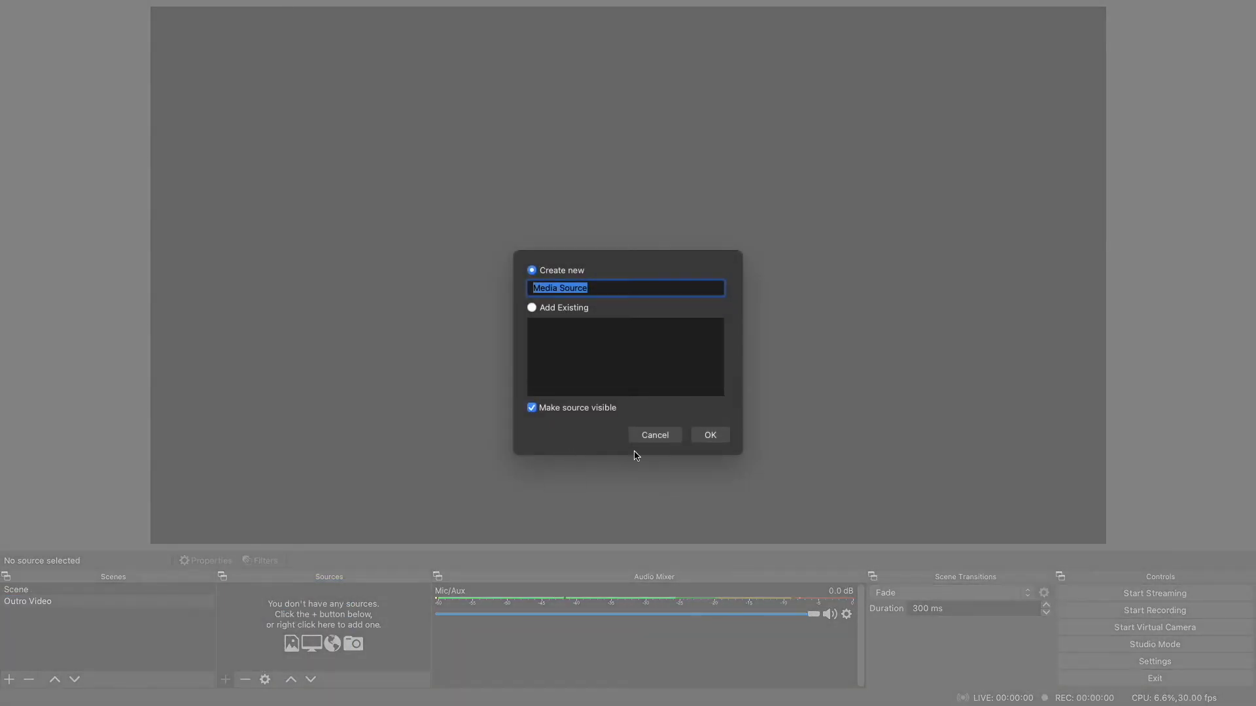
pyautogui.click(708, 434)
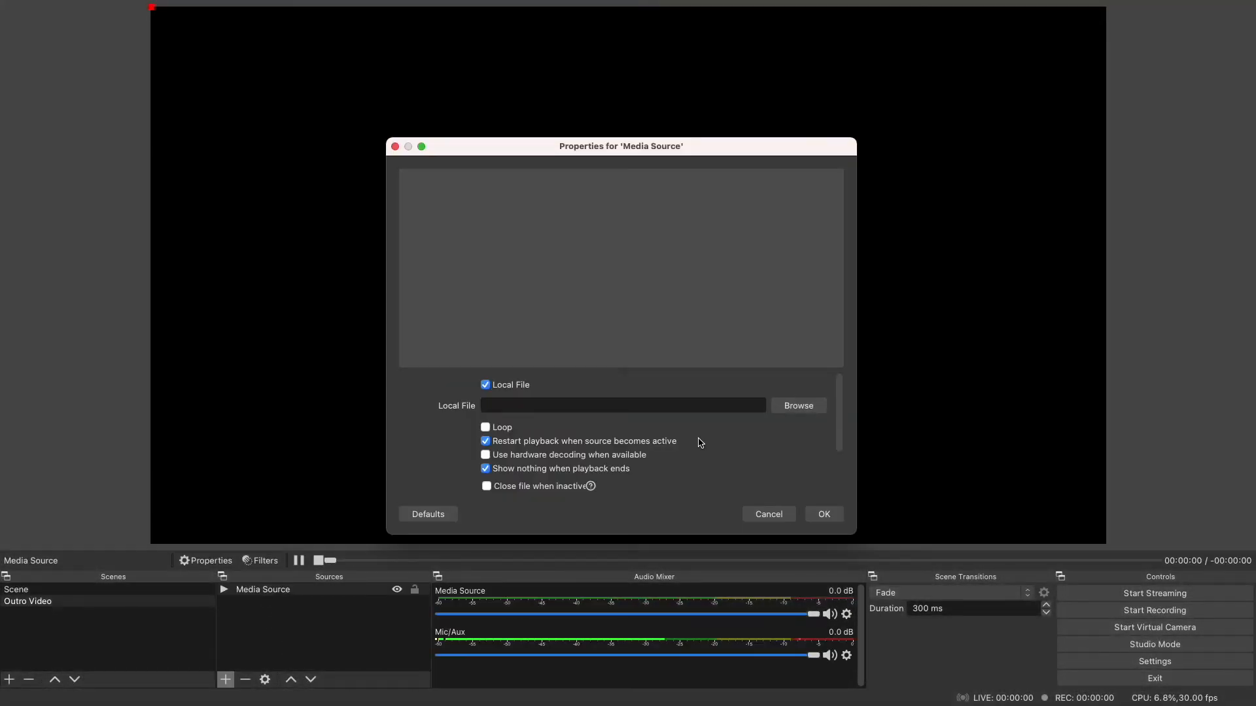
# - Load Outro.mp4 from Documents as the media source's local file and enlarge the video to fill the canvas
pyautogui.click(816, 407)
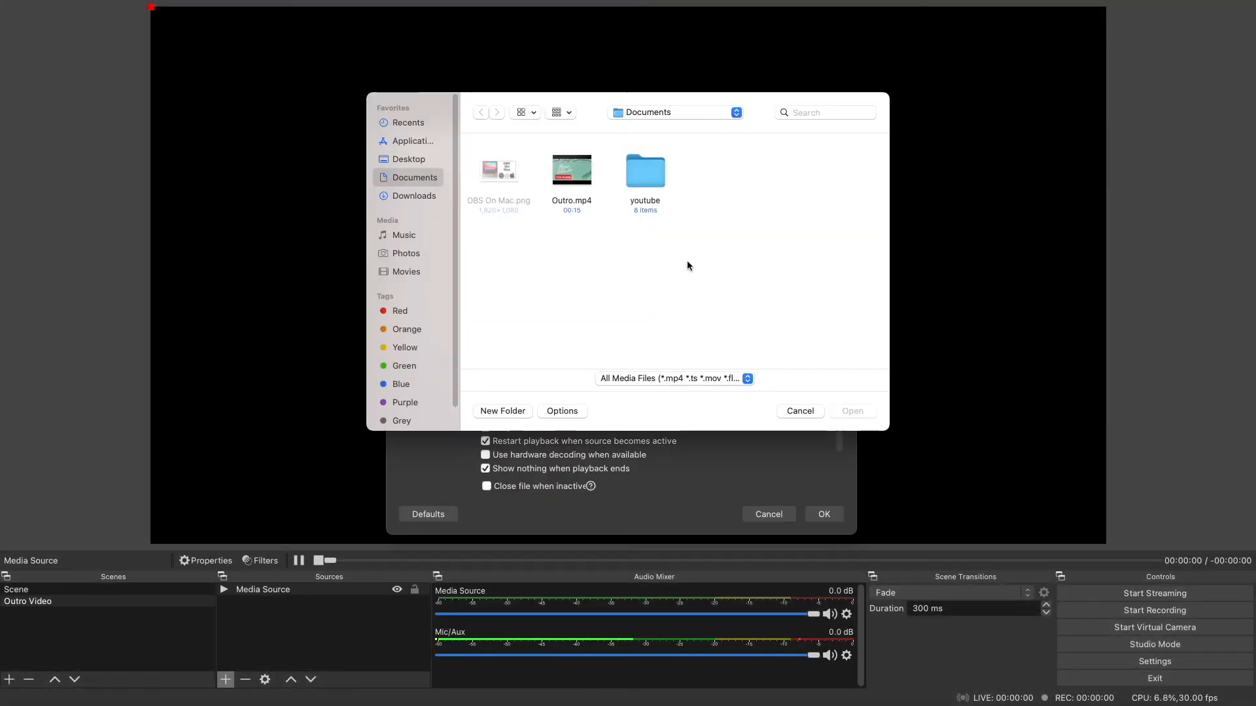
pyautogui.doubleClick(586, 167)
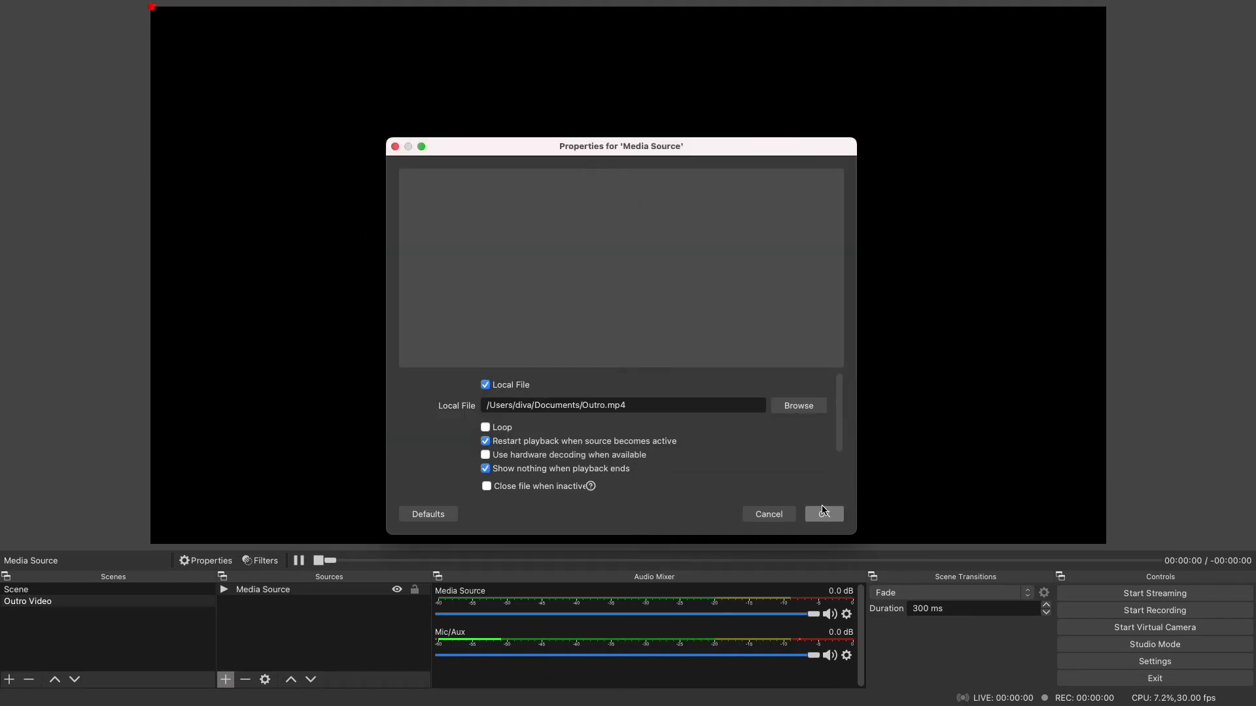
pyautogui.click(826, 514)
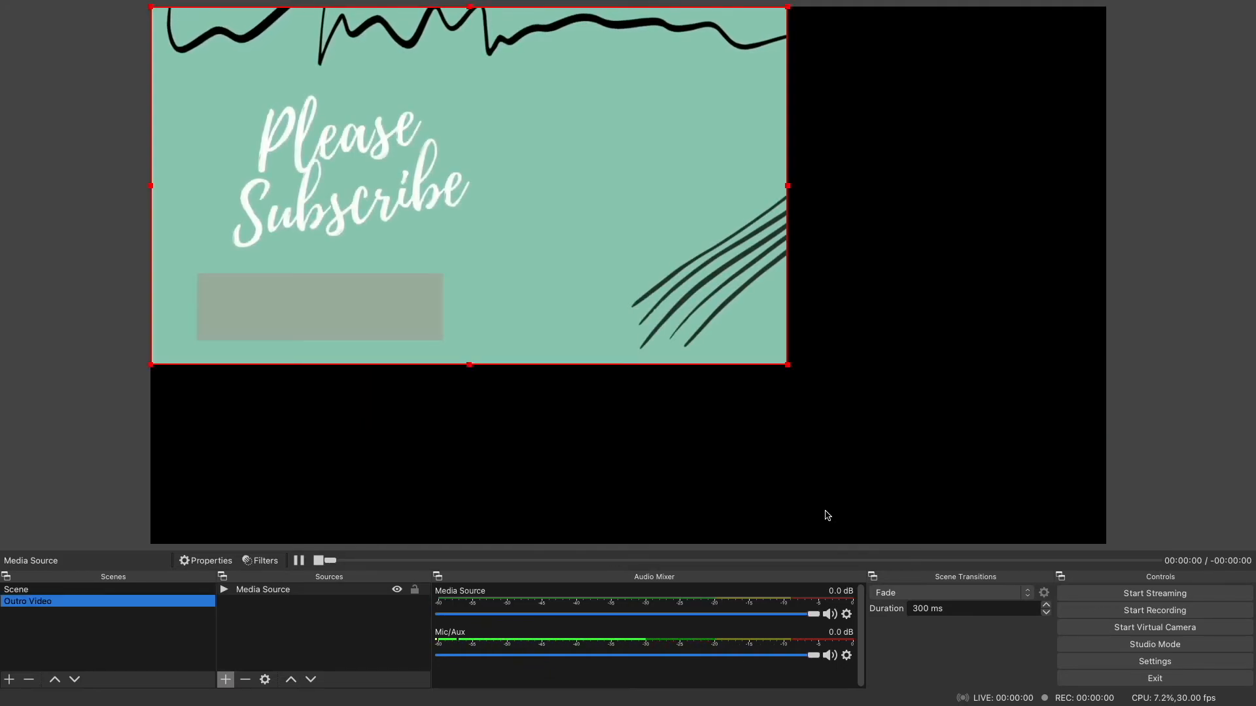
pyautogui.moveTo(787, 364); pyautogui.dragTo(1104, 538)
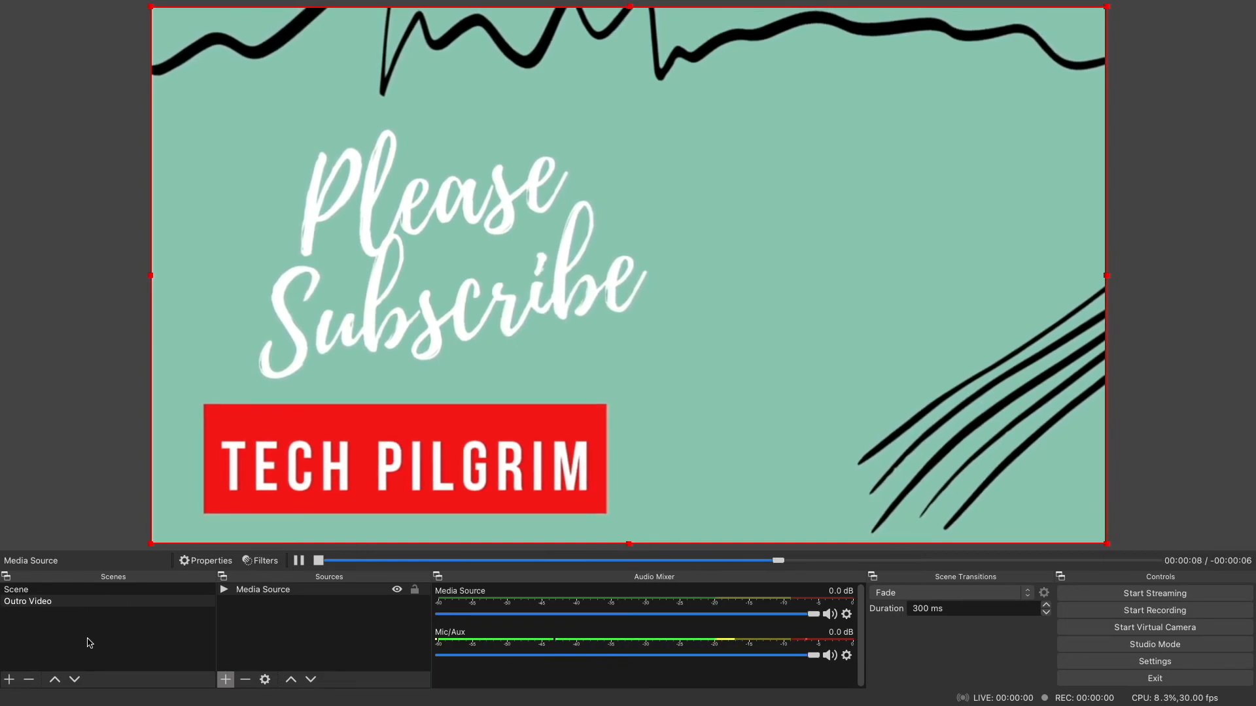
# - Switch to the display capture scene and back to Outro Video to check the scene change
pyautogui.click(28, 591)
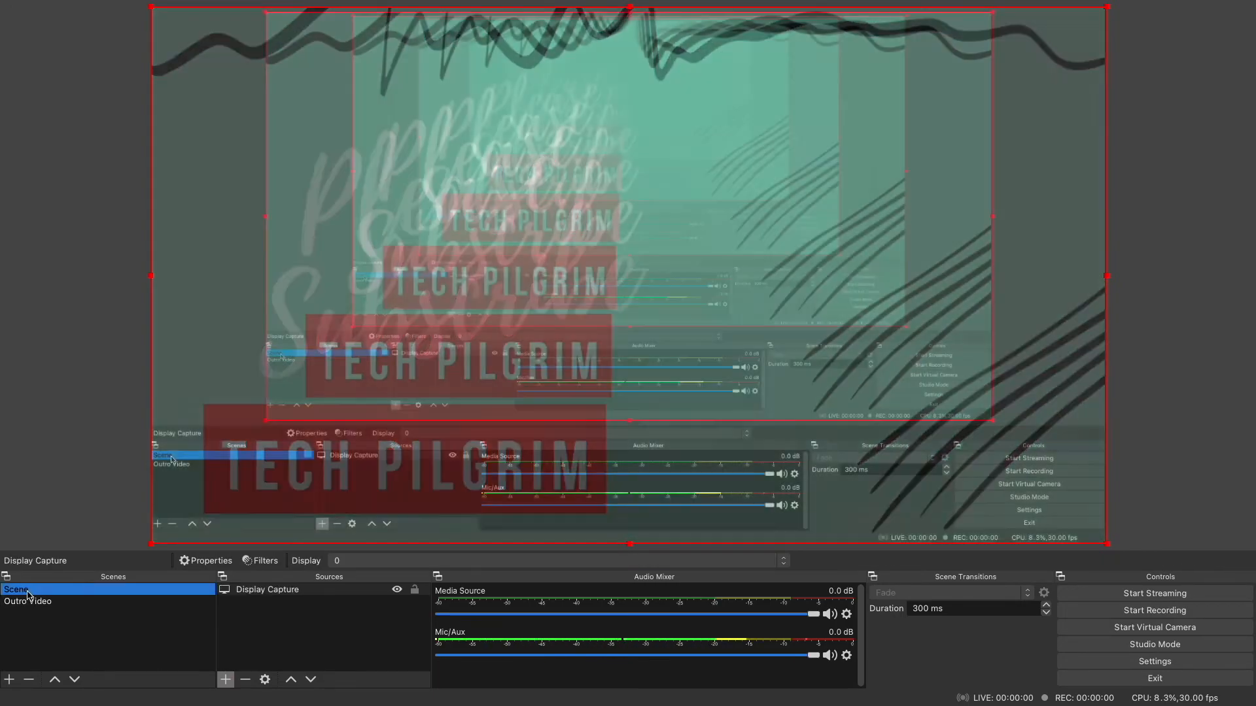
pyautogui.click(27, 601)
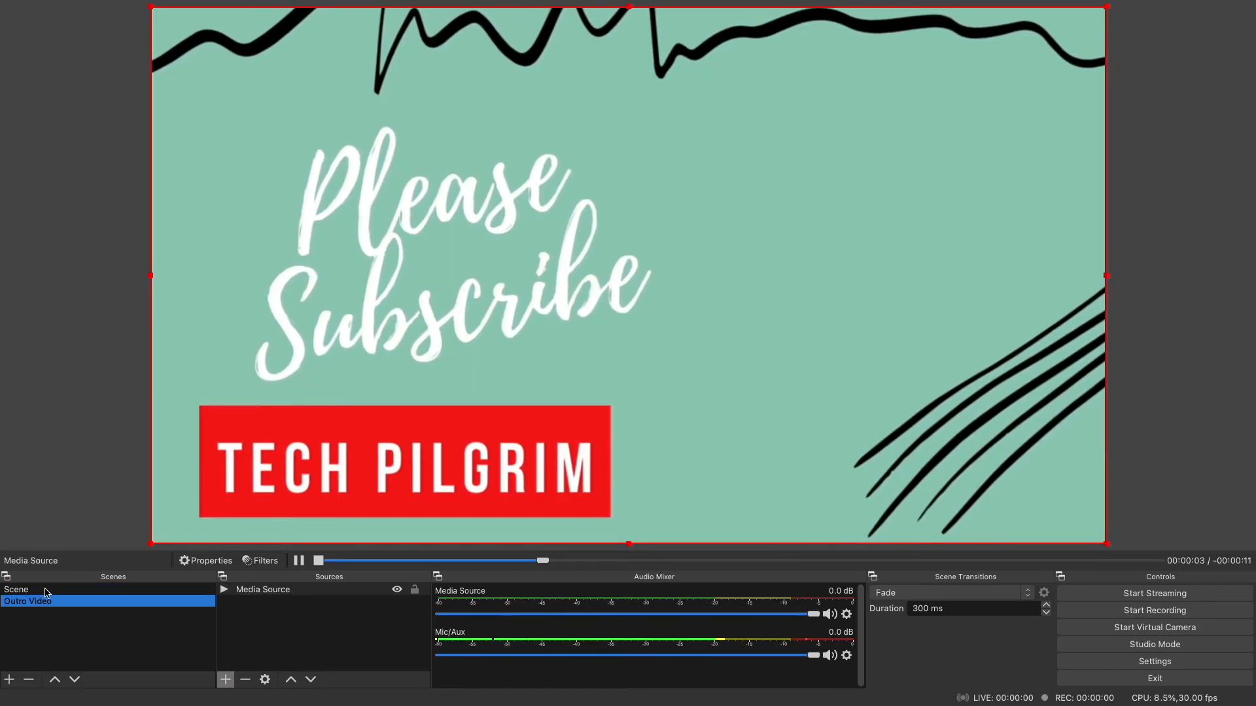
# - Enable Studio Mode and load the display capture scene into the preview while Outro Video stays in the program view
pyautogui.click(1156, 646)
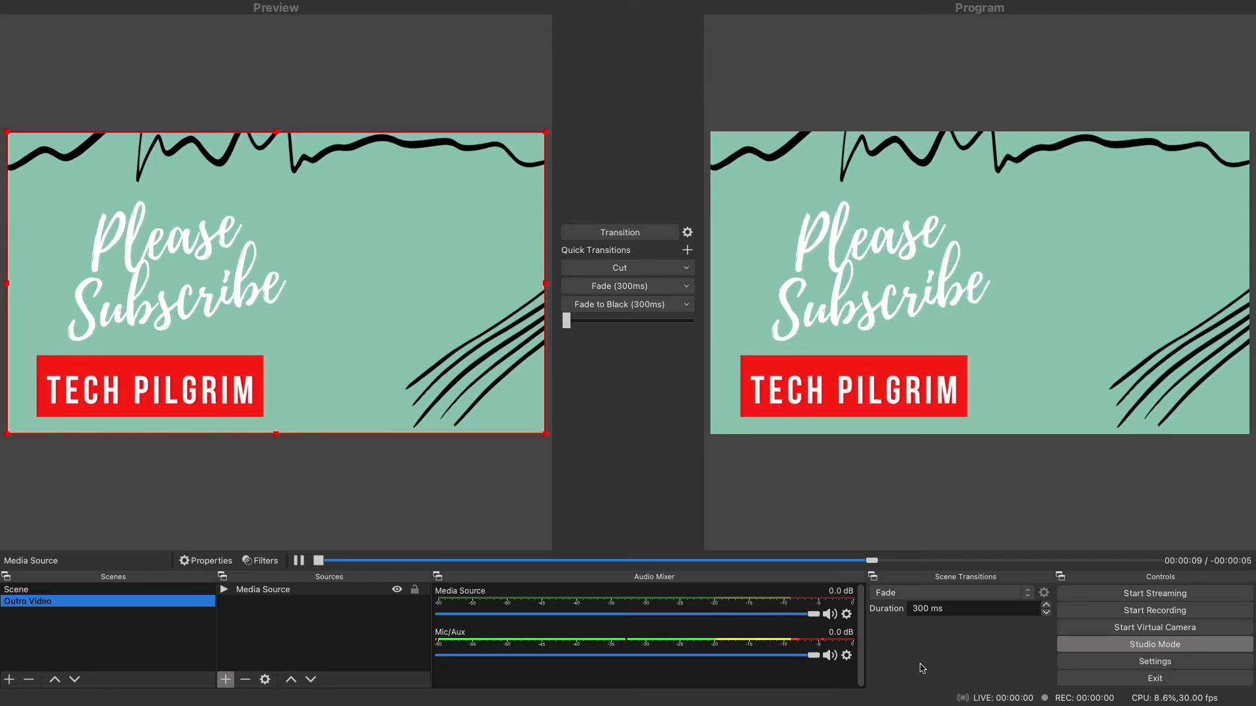
pyautogui.click(47, 594)
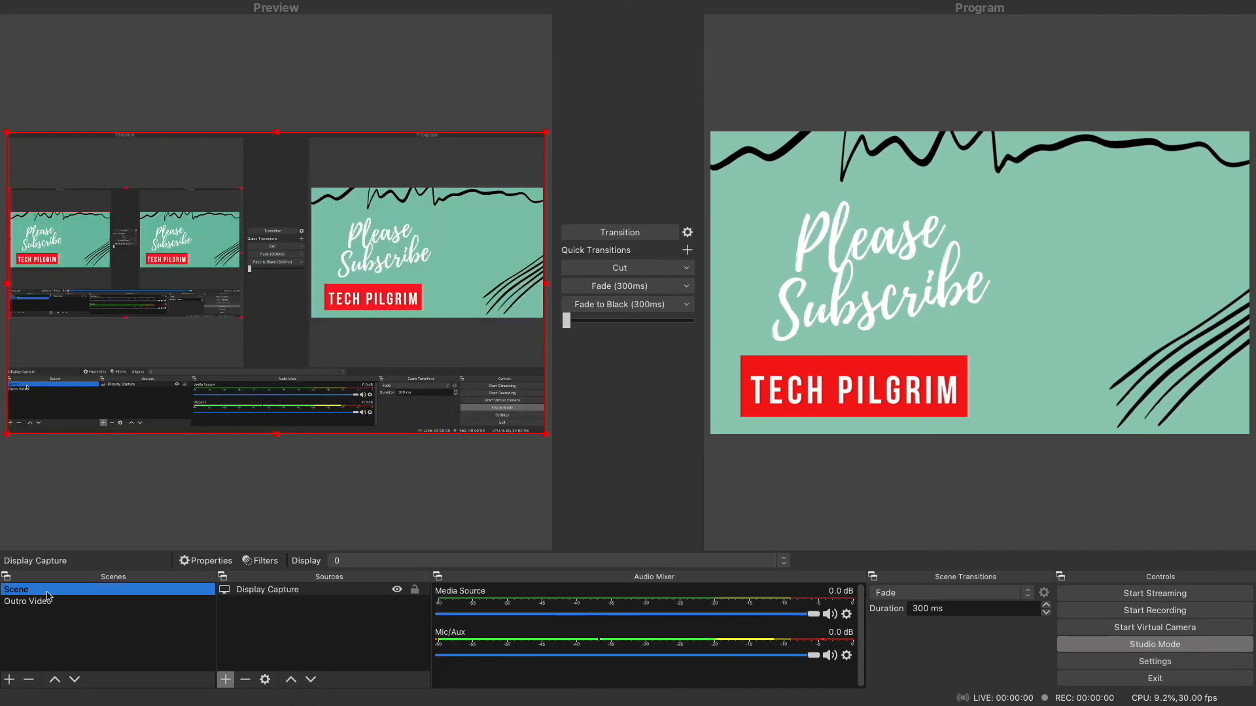